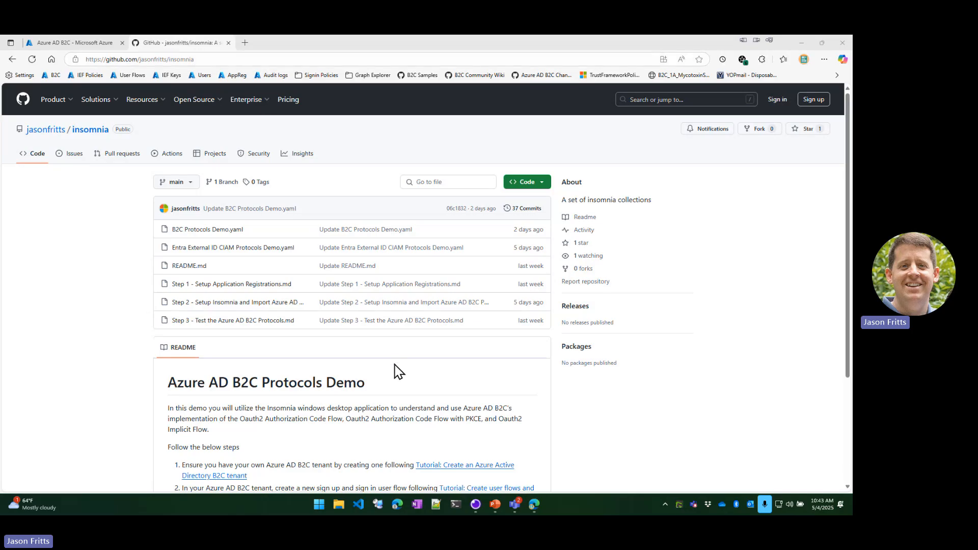
Open the Step 2 guide for setting up Insomnia and importing the demo collections from the README's instruction list.
{"action": "scroll", "coordinate": [399, 372], "scroll_direction": "down", "scroll_amount": 1}
{"action": "scroll", "coordinate": [400, 373], "scroll_direction": "down", "scroll_amount": 1}
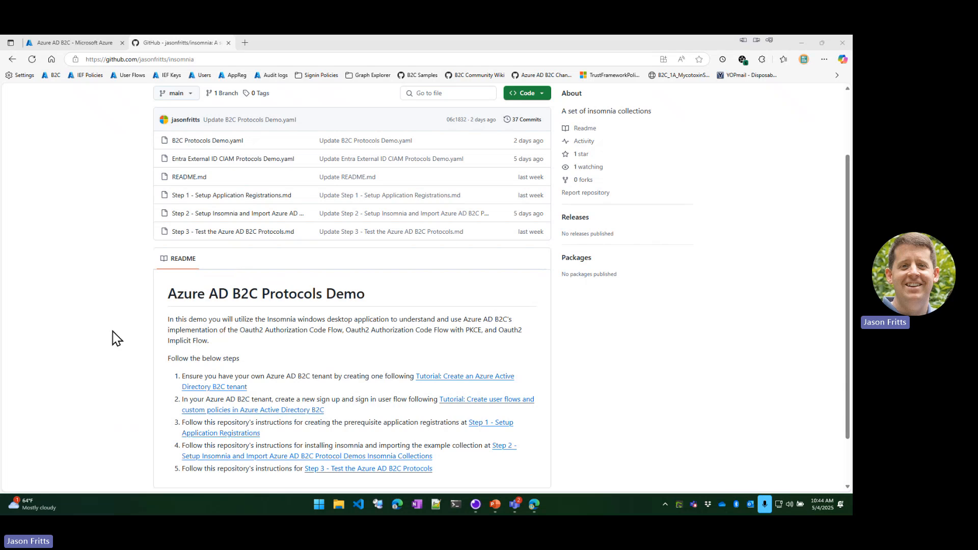
{"action": "scroll", "coordinate": [112, 338], "scroll_direction": "down", "scroll_amount": 2}
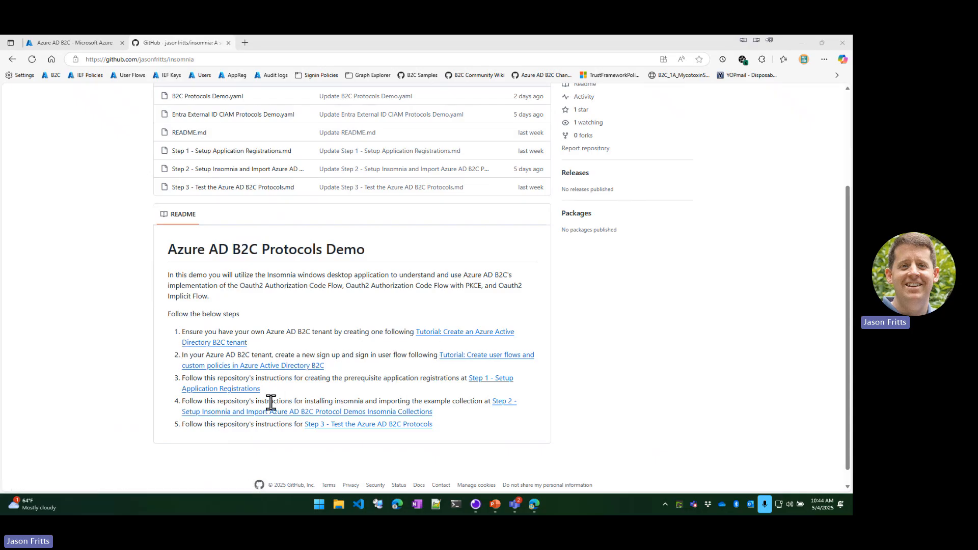
{"action": "left_click_drag", "start_coordinate": [273, 396], "coordinate": [148, 386]}
{"action": "left_click", "coordinate": [155, 387]}
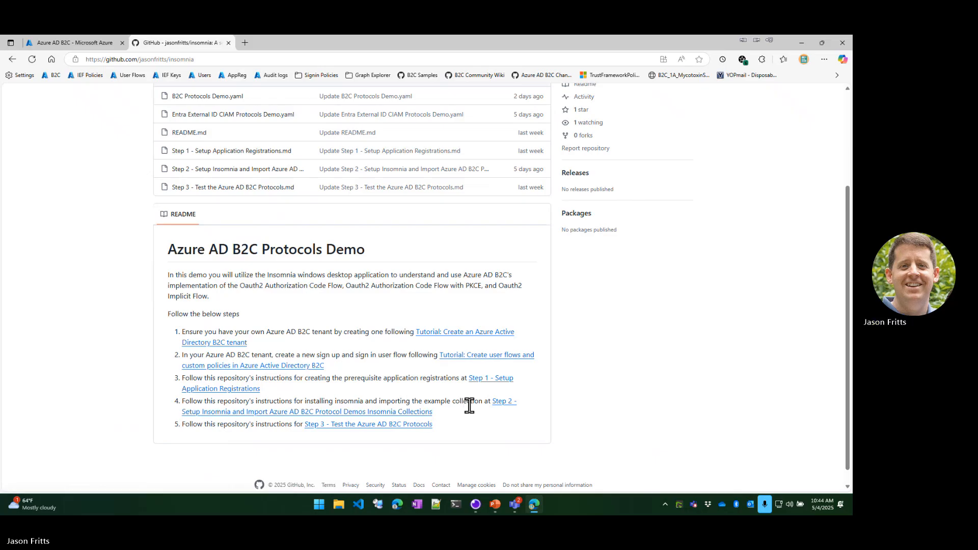
{"action": "left_click", "coordinate": [233, 418]}
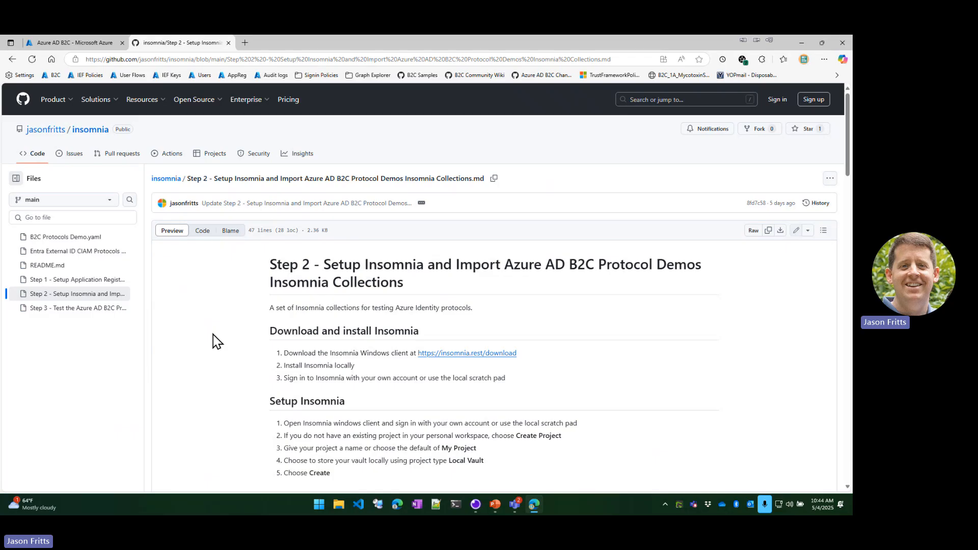
Copy the B2C Protocols Demo.yaml URL listed for the Azure AD B2C Protocol Fundamentals example.
{"action": "scroll", "coordinate": [212, 340], "scroll_direction": "down", "scroll_amount": 2}
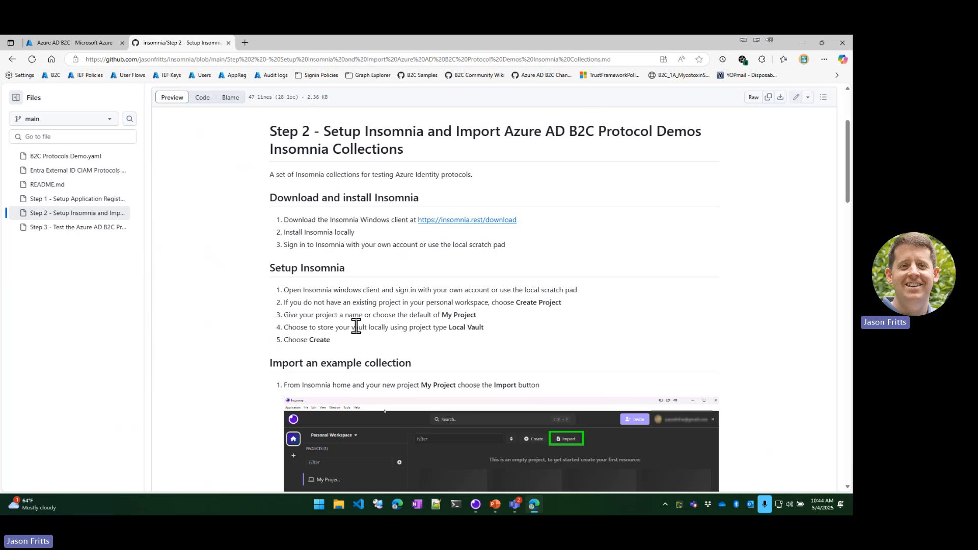
{"action": "scroll", "coordinate": [353, 319], "scroll_direction": "down", "scroll_amount": 2}
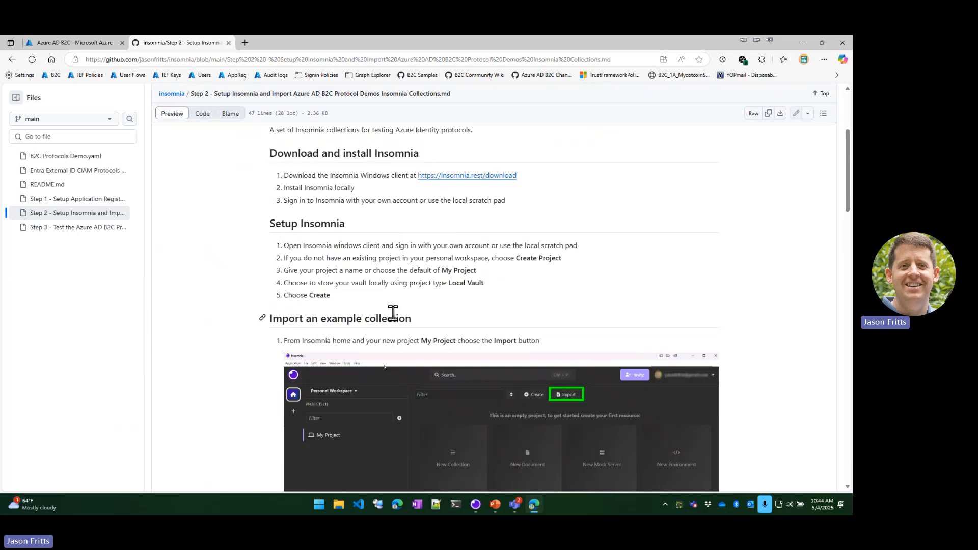
{"action": "scroll", "coordinate": [393, 312], "scroll_direction": "down", "scroll_amount": 2}
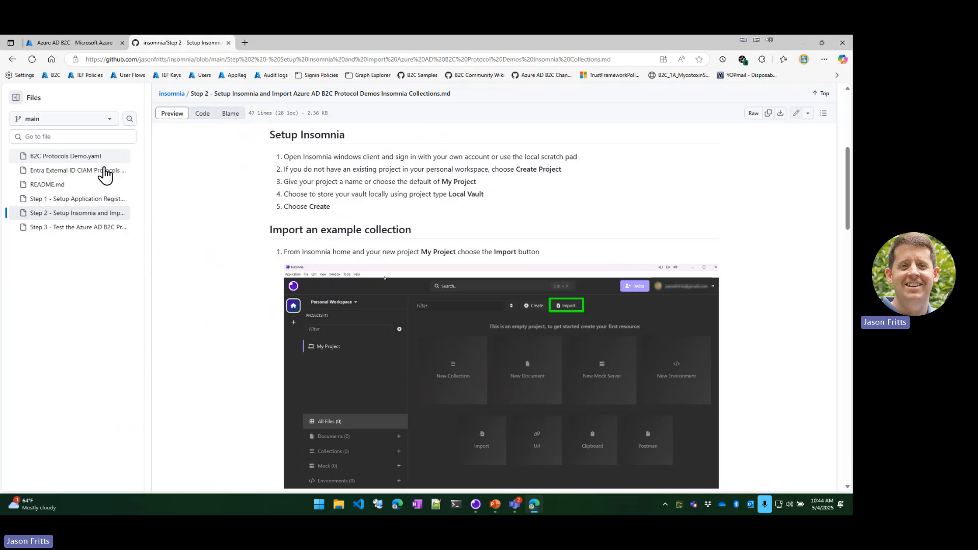
{"action": "scroll", "coordinate": [234, 270], "scroll_direction": "down", "scroll_amount": 3}
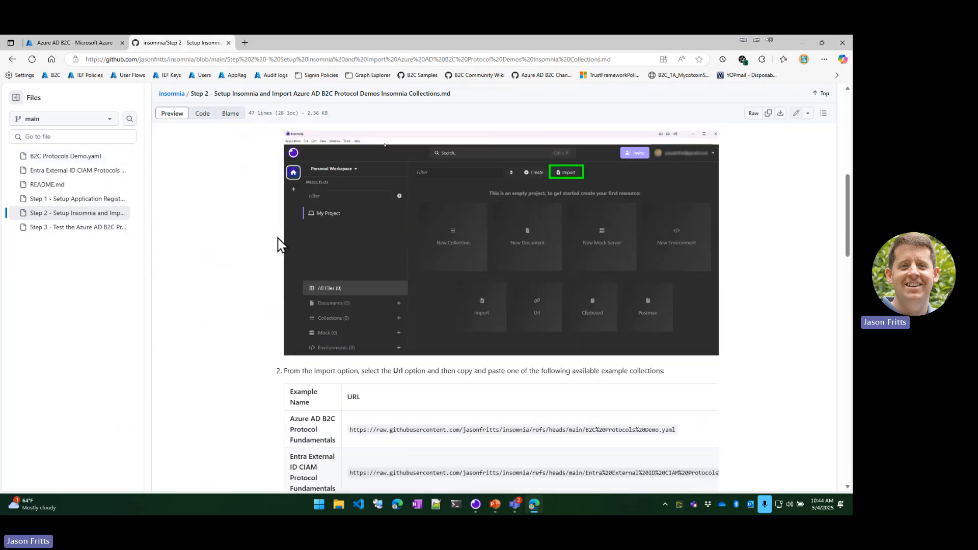
{"action": "scroll", "coordinate": [370, 414], "scroll_direction": "down", "scroll_amount": 1}
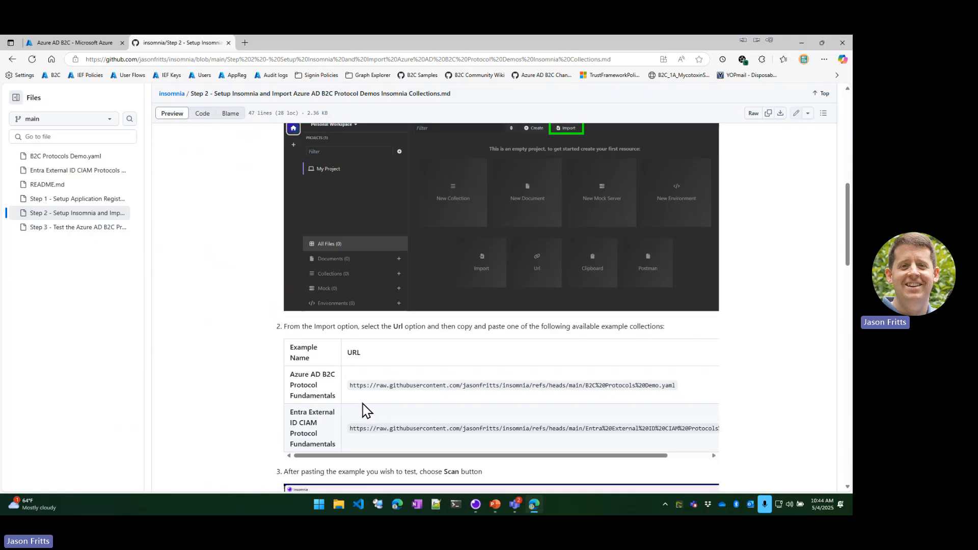
{"action": "left_click_drag", "start_coordinate": [351, 387], "coordinate": [675, 387]}
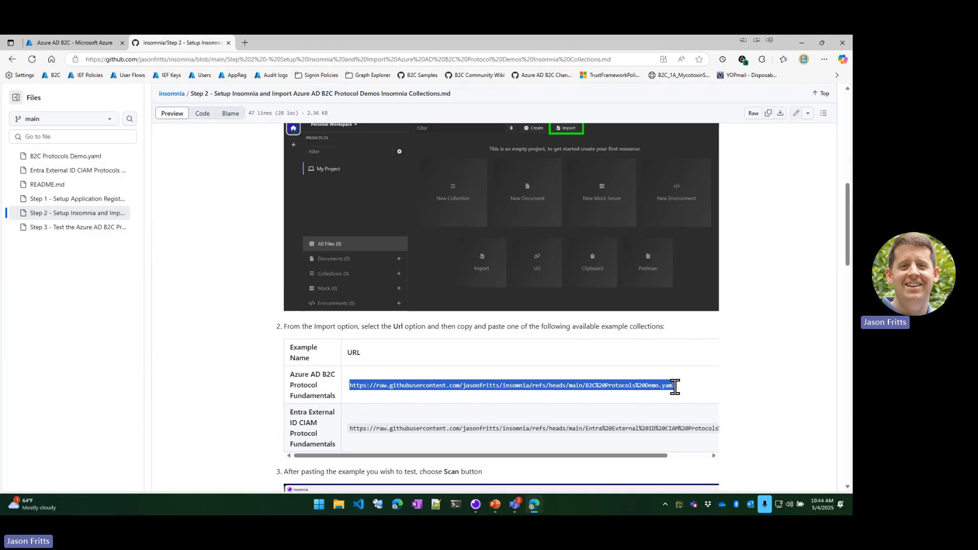
{"action": "right_click", "coordinate": [633, 390]}
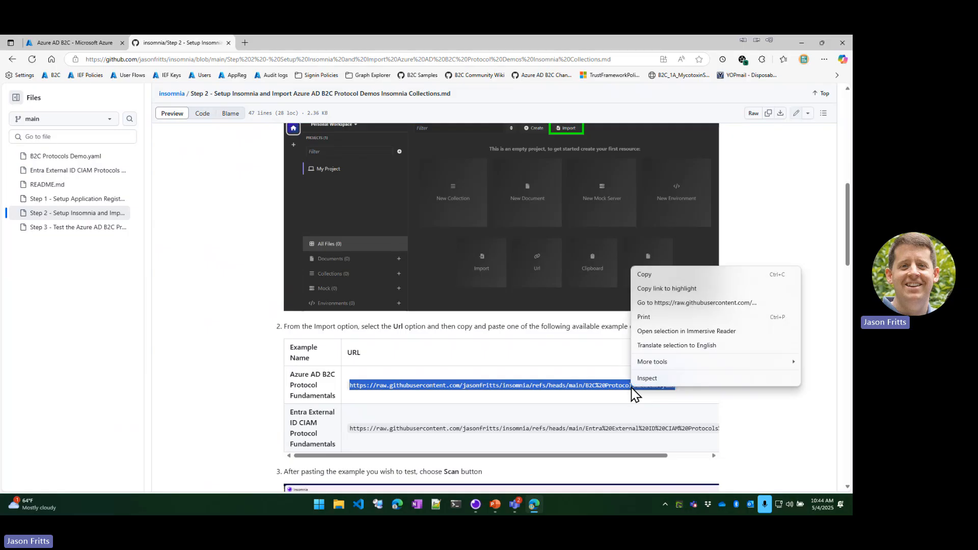
{"action": "left_click", "coordinate": [668, 275]}
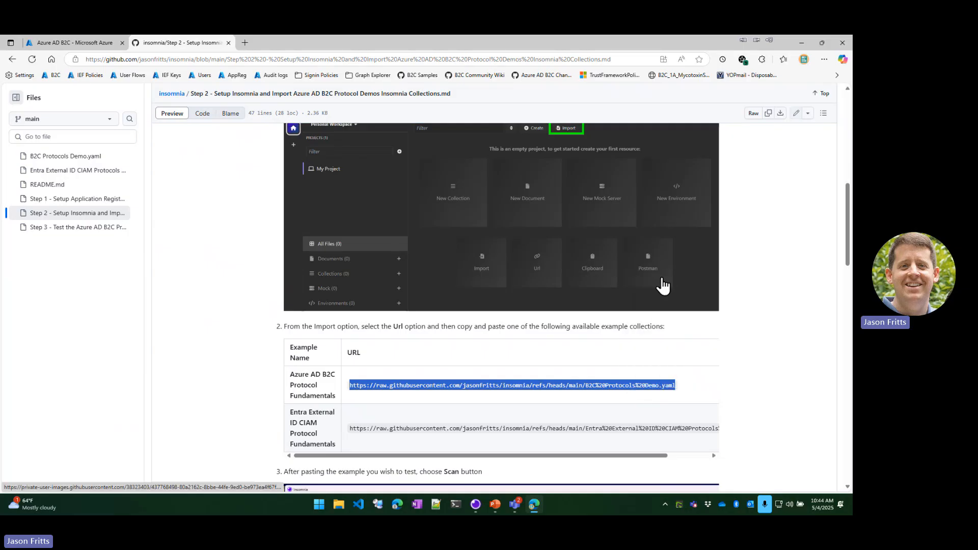
Switch to Insomnia and create a Local Vault project named "B2C Demo".
{"action": "left_click", "coordinate": [476, 506]}
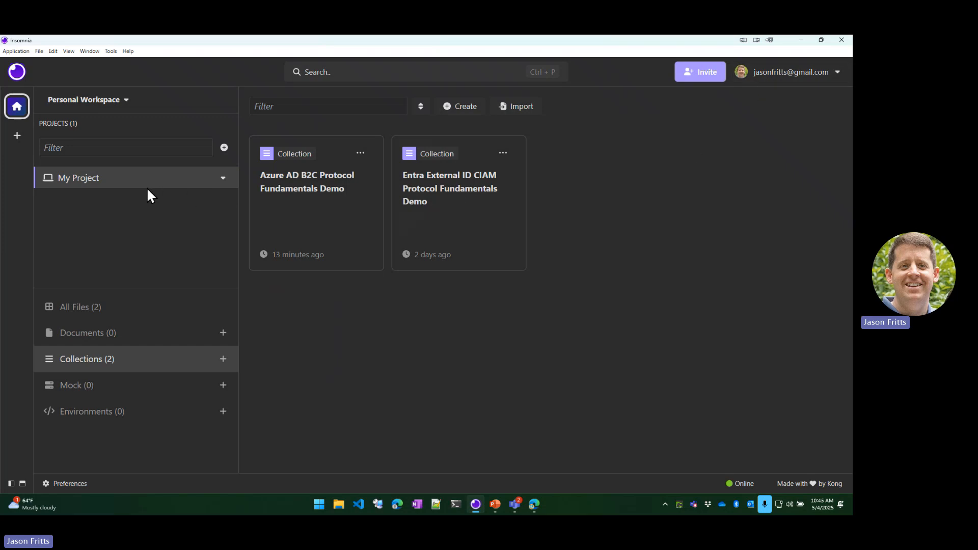
{"action": "left_click", "coordinate": [223, 151]}
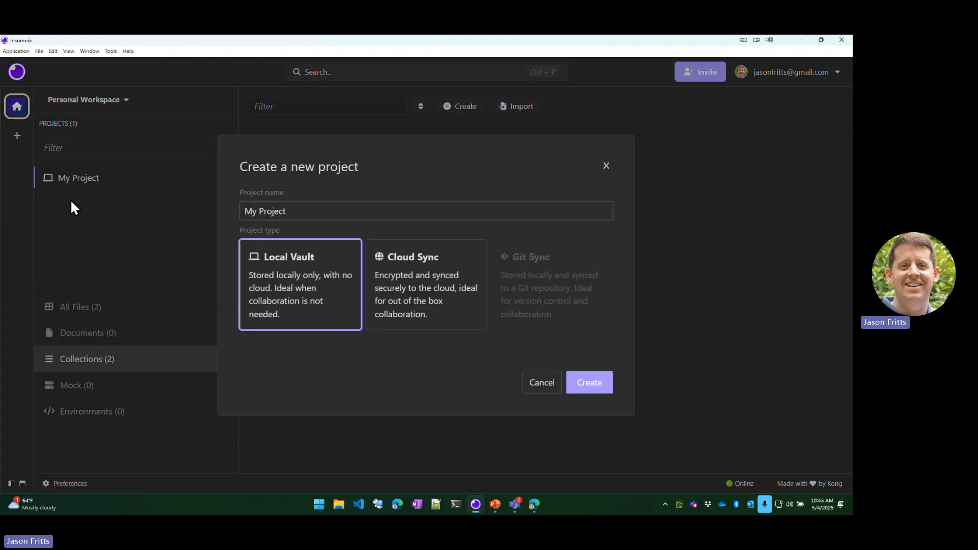
{"action": "left_click", "coordinate": [289, 273]}
{"action": "triple_click", "coordinate": [301, 211]}
{"action": "type", "text": "B"}
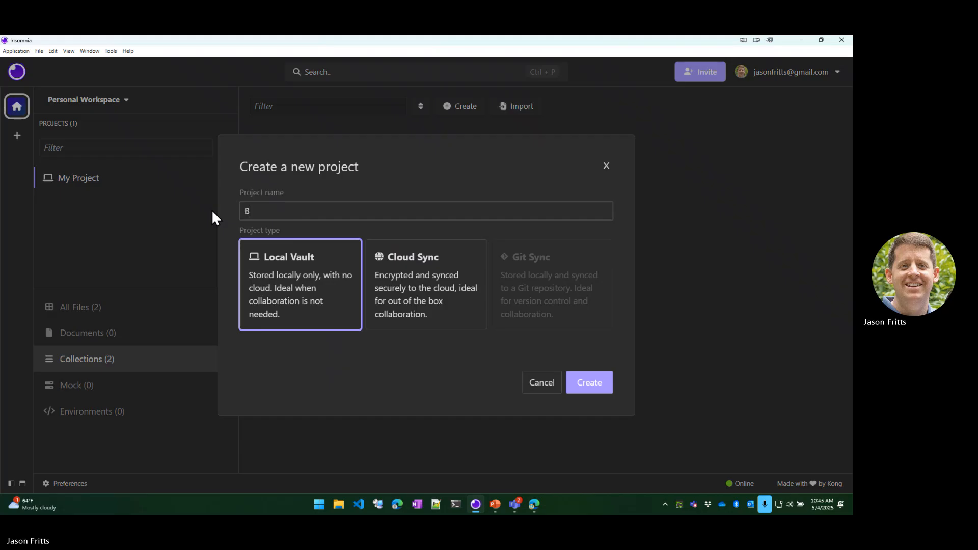
{"action": "type", "text": "2C Demo"}
{"action": "left_click", "coordinate": [596, 388]}
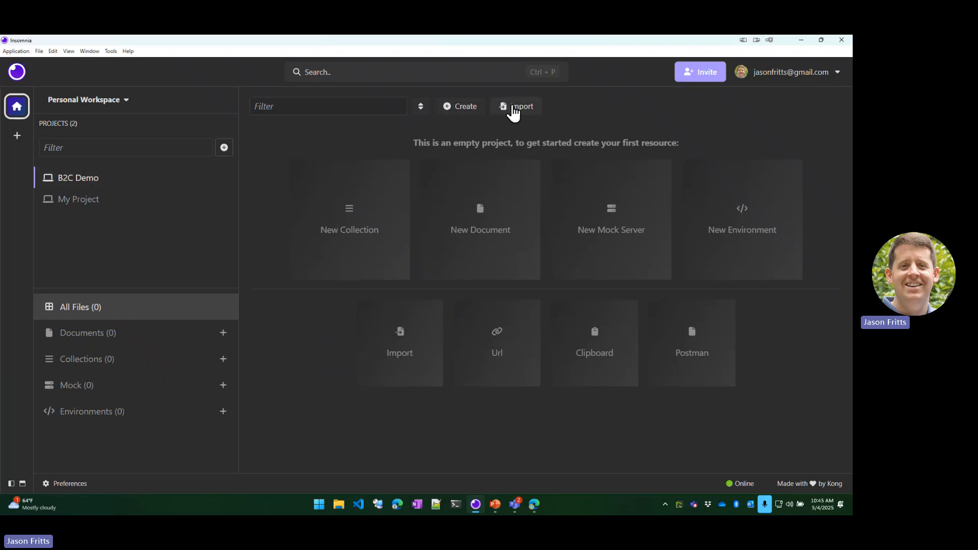
Import the collection into the B2C Demo project from the copied B2C Protocols Demo.yaml URL.
{"action": "left_click", "coordinate": [513, 106]}
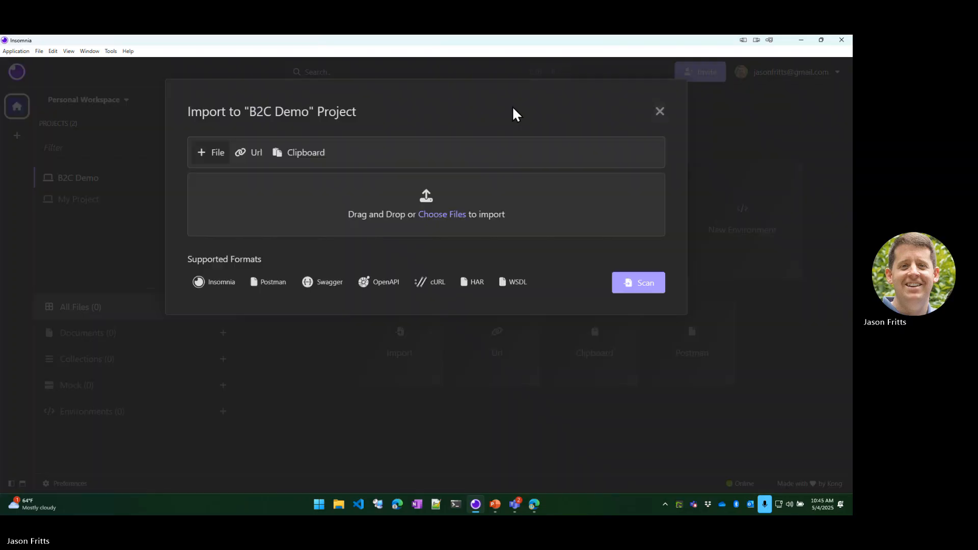
{"action": "left_click", "coordinate": [254, 154]}
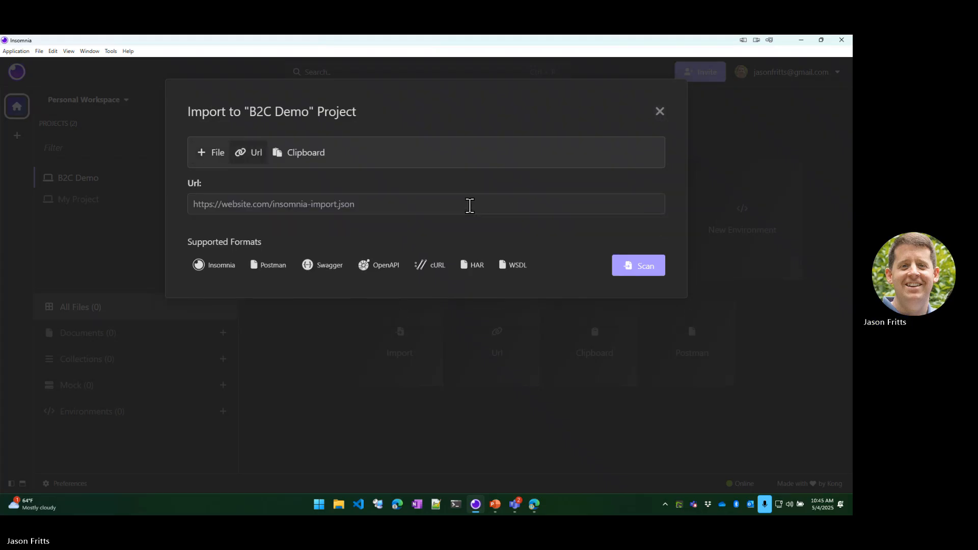
{"action": "key", "text": "ctrl+v"}
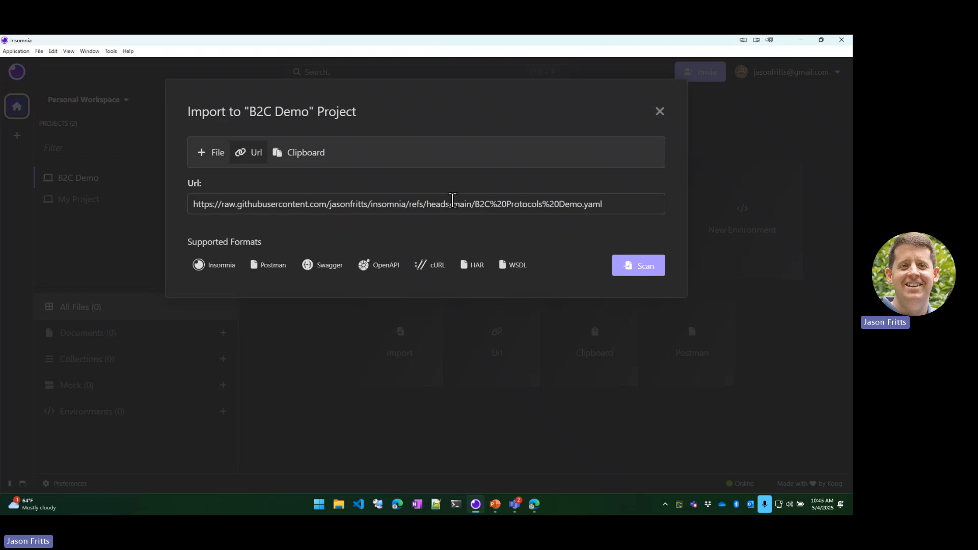
{"action": "left_click", "coordinate": [648, 273]}
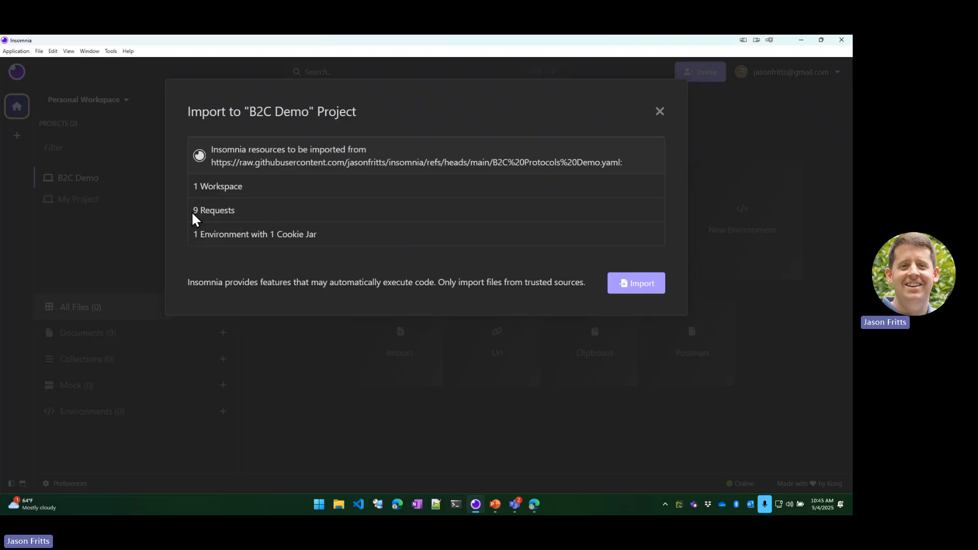
{"action": "left_click", "coordinate": [642, 285]}
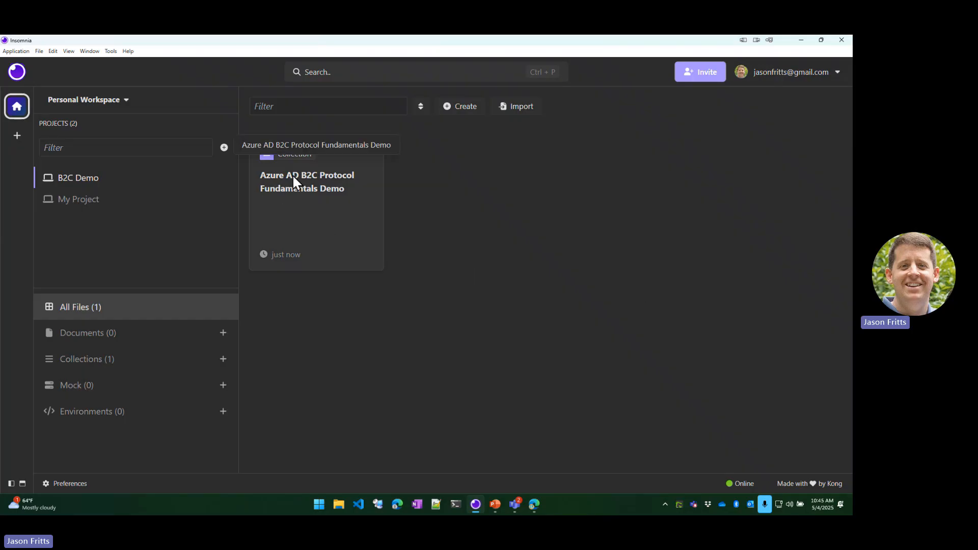
Open the Azure AD B2C Protocol Fundamentals Demo collection and show the Authorization Code Flow folder's environment variables.
{"action": "left_click", "coordinate": [317, 200]}
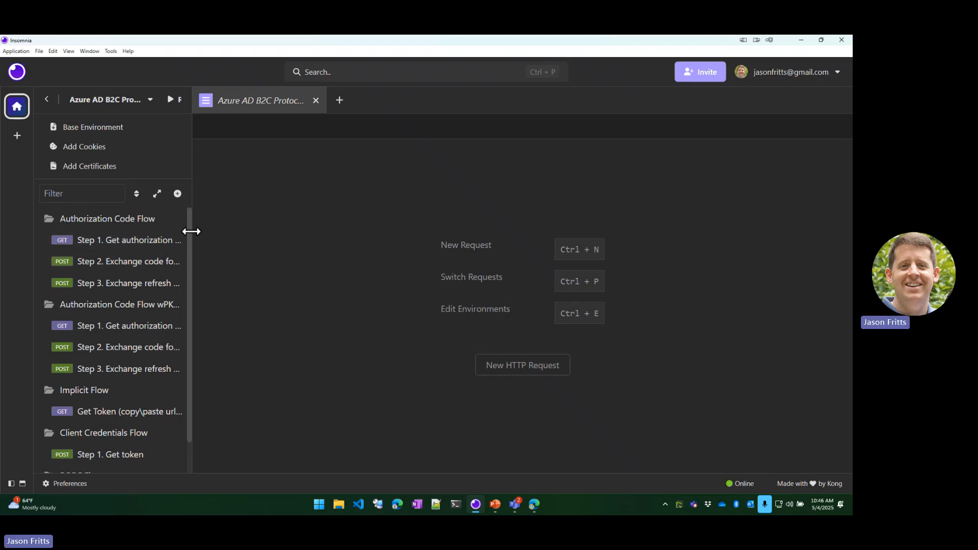
{"action": "left_click", "coordinate": [82, 219]}
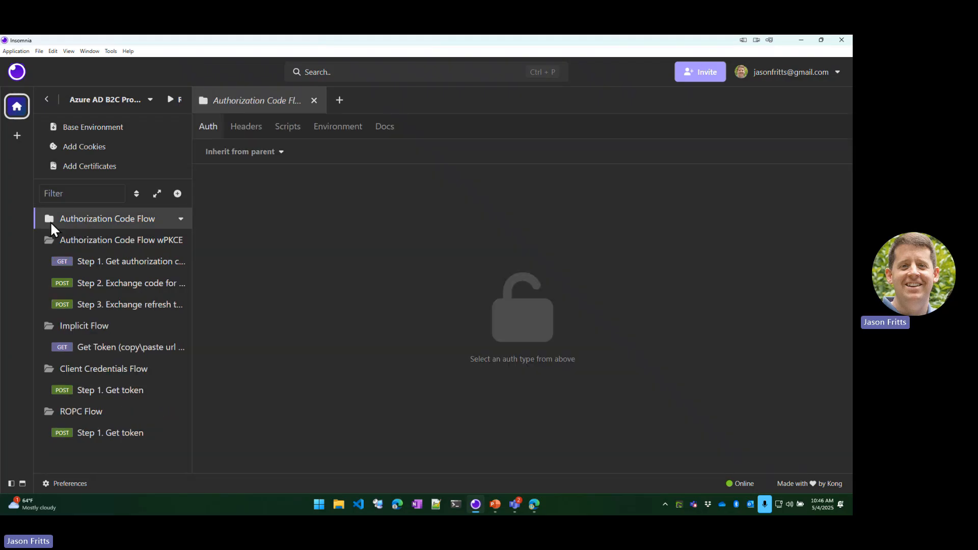
{"action": "left_click", "coordinate": [327, 134]}
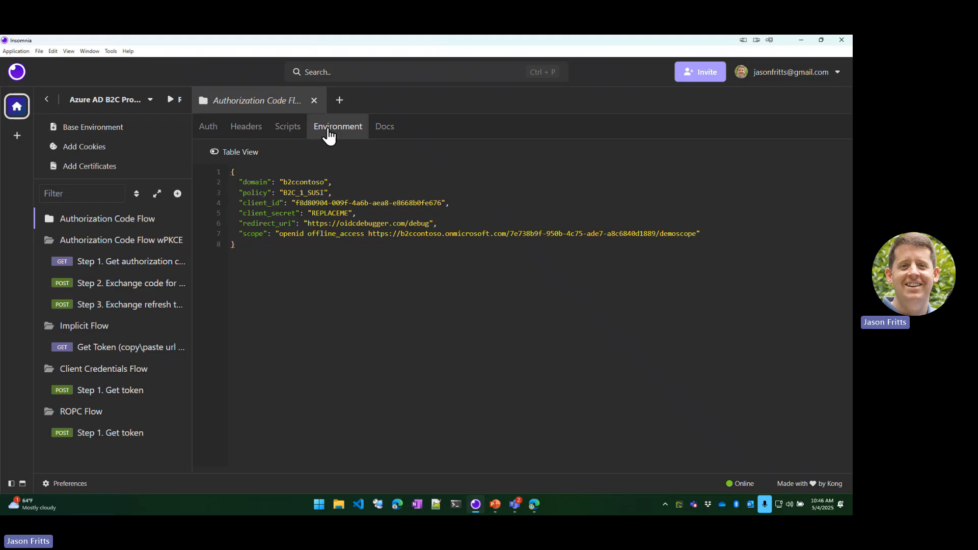
{"action": "left_click", "coordinate": [341, 266]}
{"action": "left_click_drag", "start_coordinate": [341, 266], "coordinate": [207, 171]}
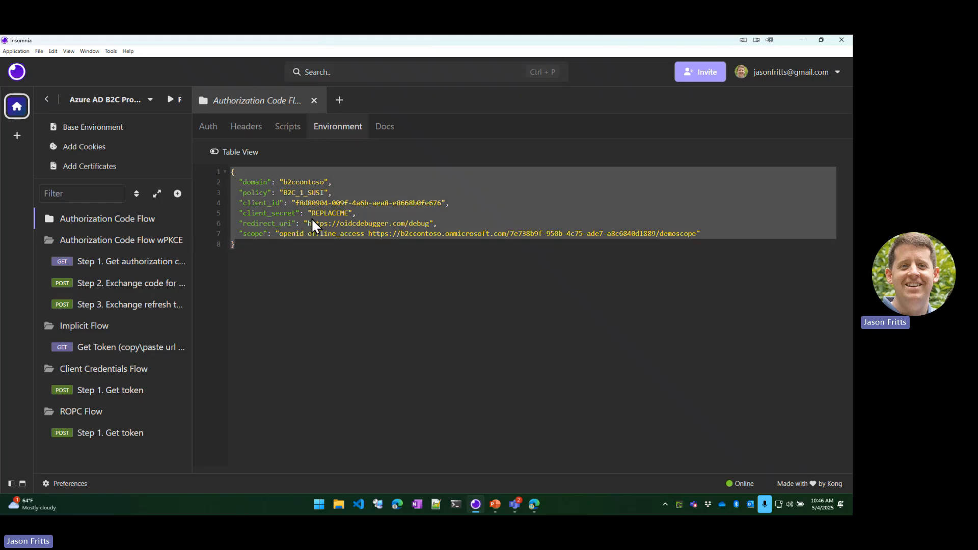
{"action": "left_click", "coordinate": [320, 262]}
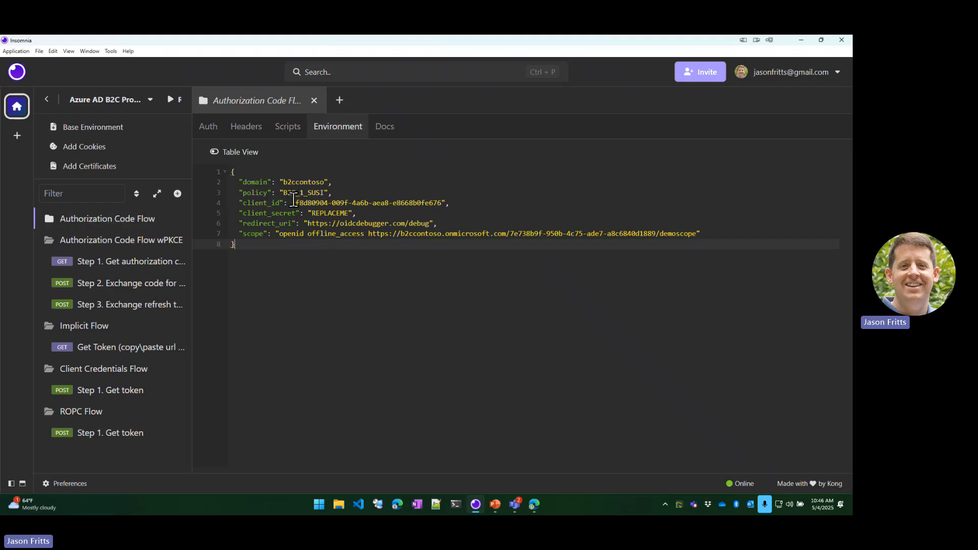
Set the domain variable in the Authorization Code Flow environment to "b2cjafritts".
{"action": "key", "text": "alt+Tab"}
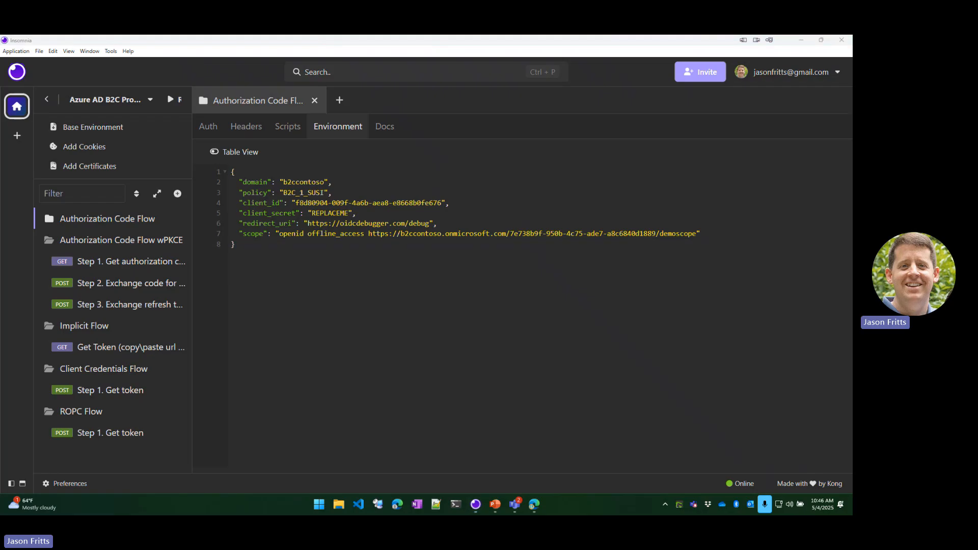
{"action": "left_click", "coordinate": [293, 182]}
{"action": "double_click", "coordinate": [293, 182]}
{"action": "key", "text": "ctrl+v"}
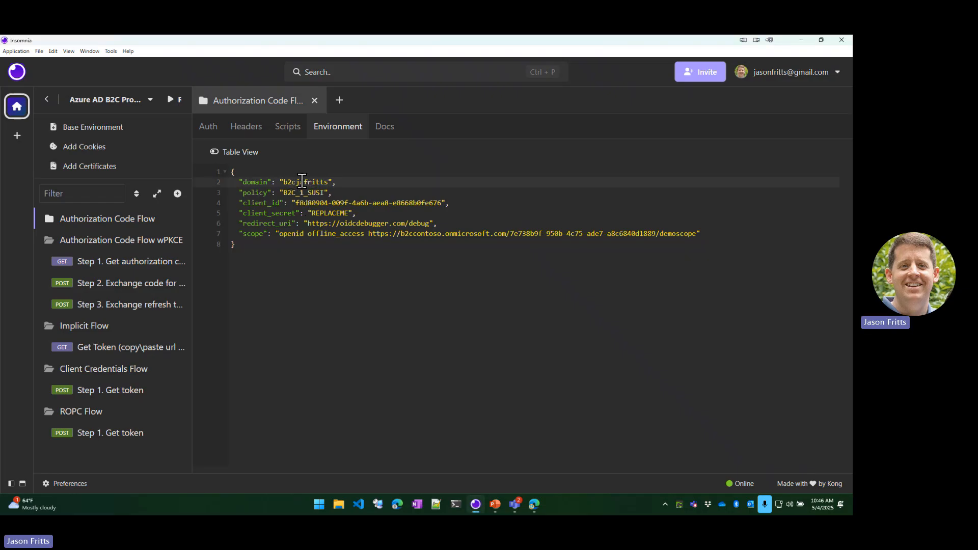
Review the policy and client_id values, and replace the REPLACEME placeholder in client_secret with the application's client secret.
{"action": "left_click_drag", "start_coordinate": [276, 194], "coordinate": [334, 192]}
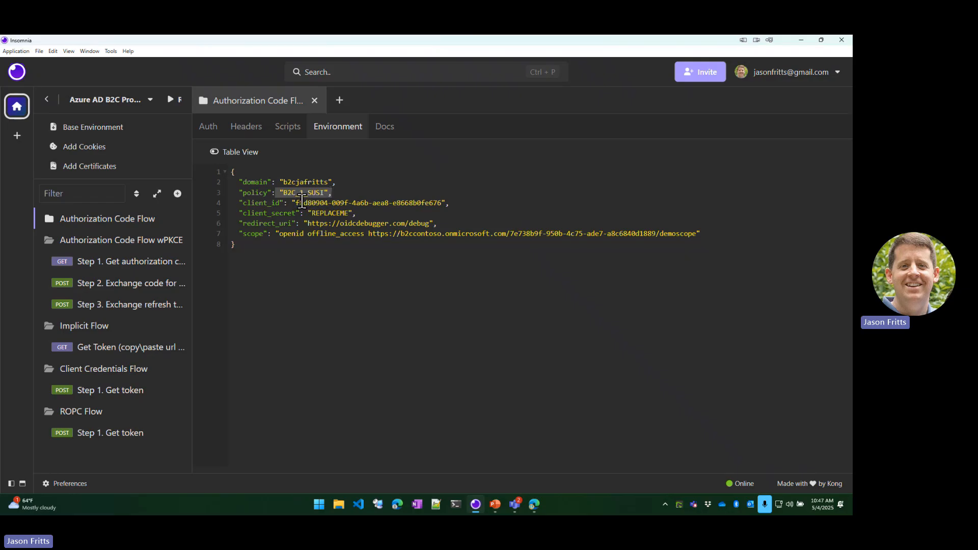
{"action": "left_click_drag", "start_coordinate": [296, 203], "coordinate": [441, 204]}
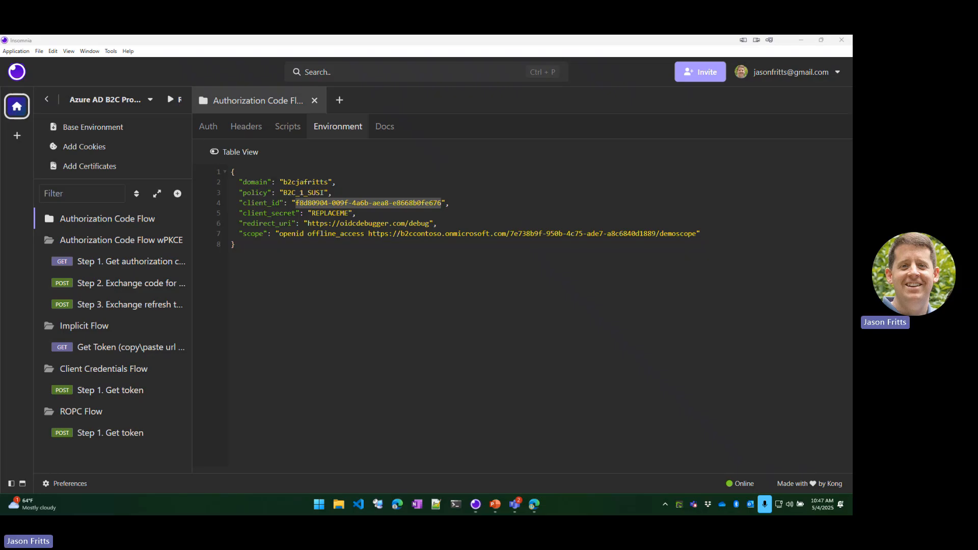
{"action": "left_click", "coordinate": [434, 287]}
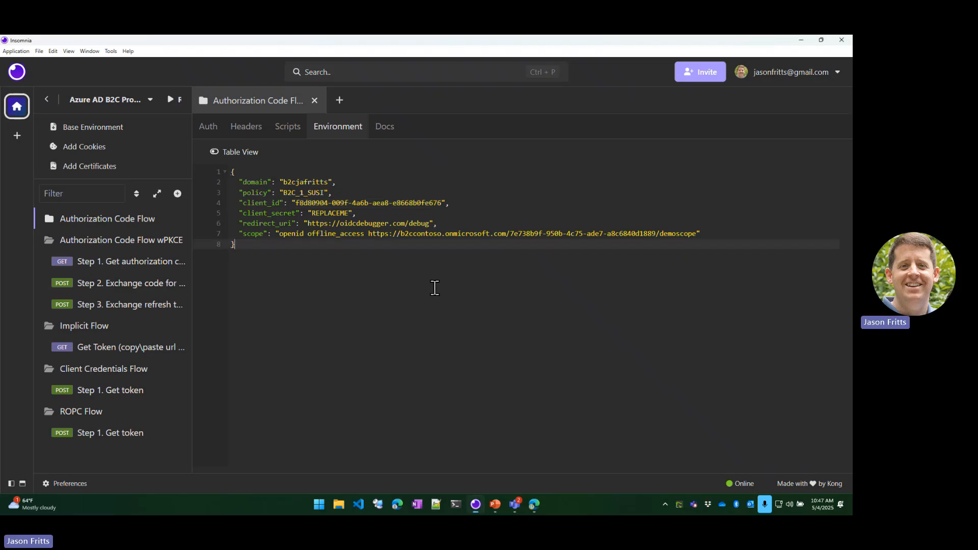
{"action": "double_click", "coordinate": [322, 213]}
{"action": "key", "text": "ctrl+v"}
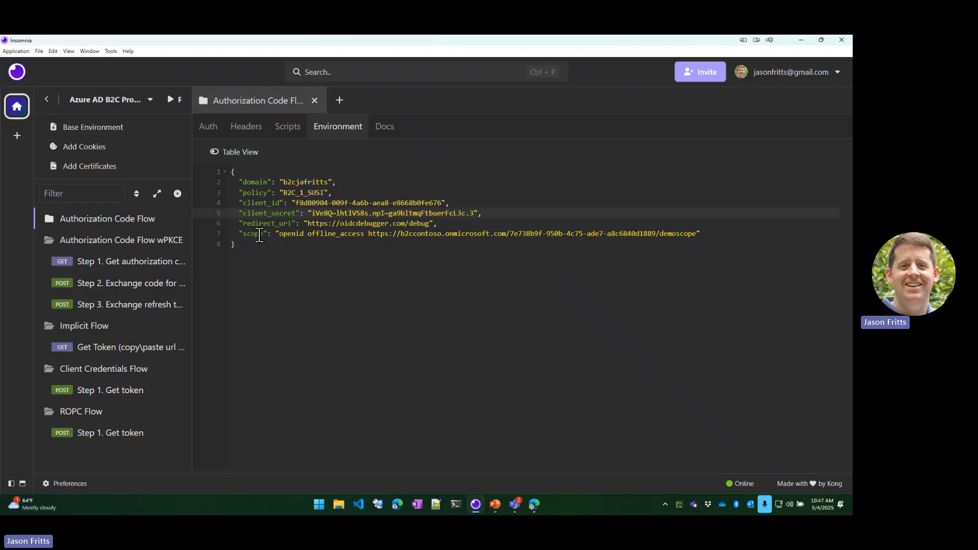
Change the tenant name in the scope URL to "b2cjafritts" and expand the Authorization Code Flow folder.
{"action": "double_click", "coordinate": [418, 234]}
{"action": "type", "text": "b2cjafritts"}
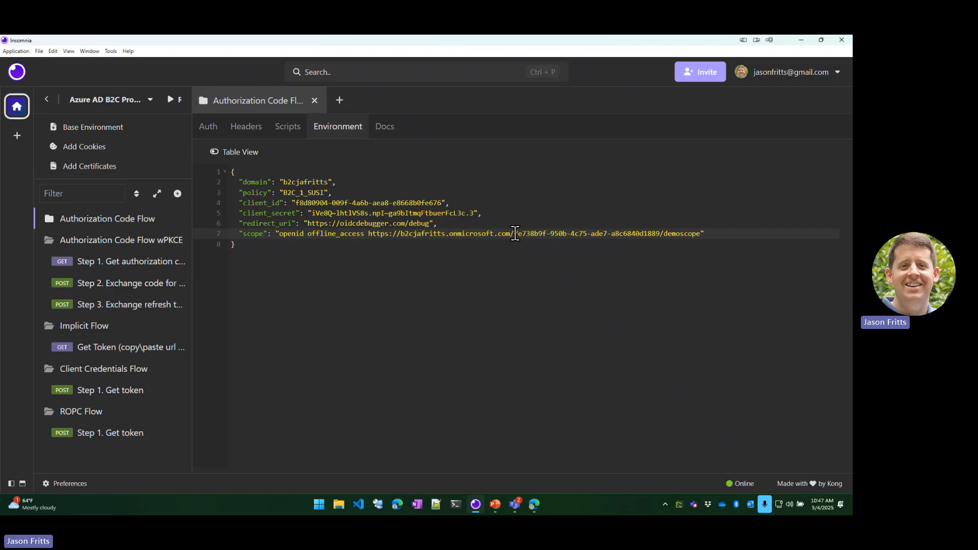
{"action": "left_click_drag", "start_coordinate": [514, 234], "coordinate": [660, 235]}
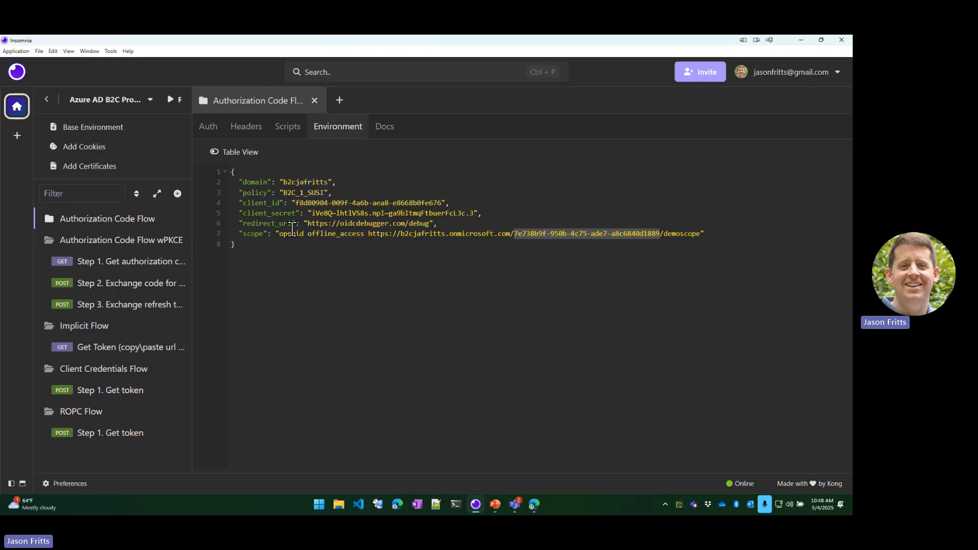
{"action": "left_click", "coordinate": [64, 219]}
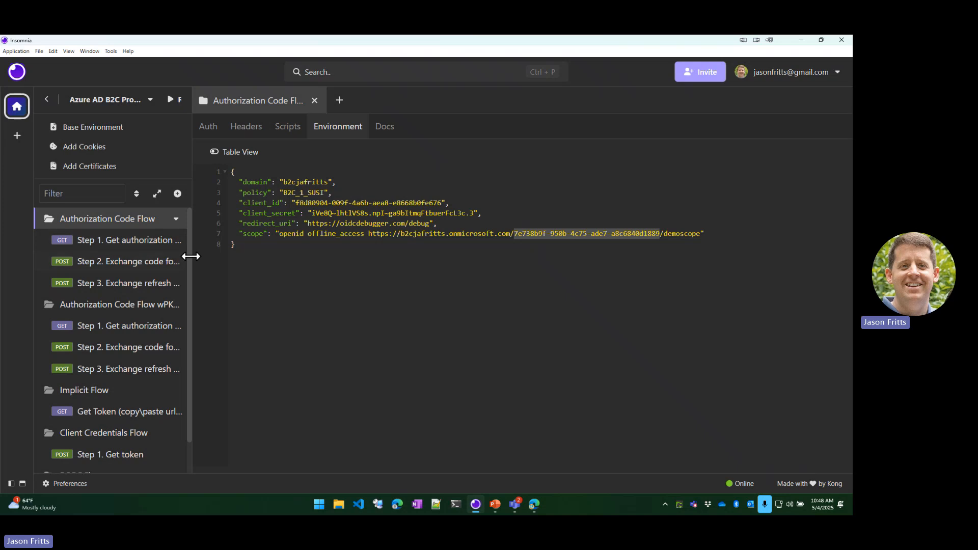
Widen the request list, open the Authorization Code Flow's Step 1 Get authorization code request, and copy its previewed URL.
{"action": "left_click_drag", "start_coordinate": [193, 256], "coordinate": [284, 255]}
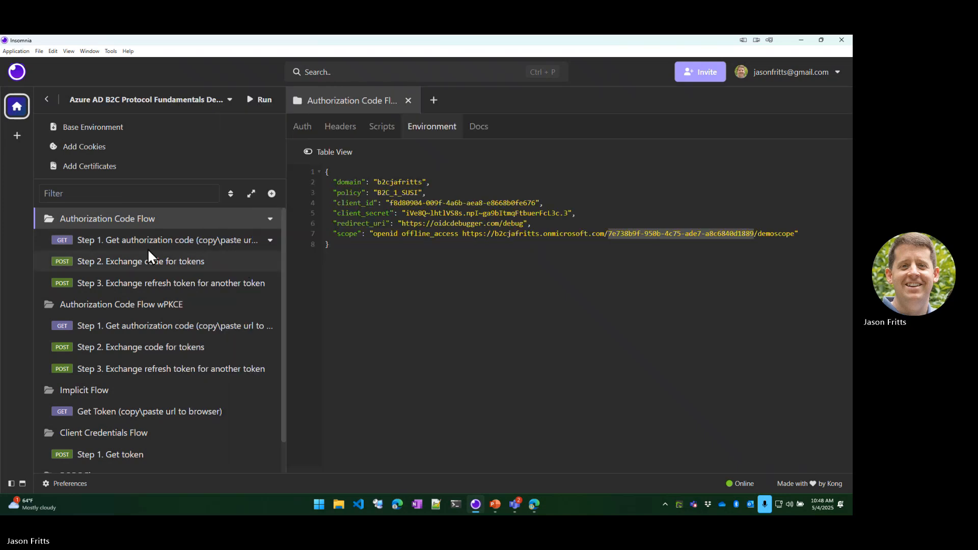
{"action": "left_click", "coordinate": [94, 240]}
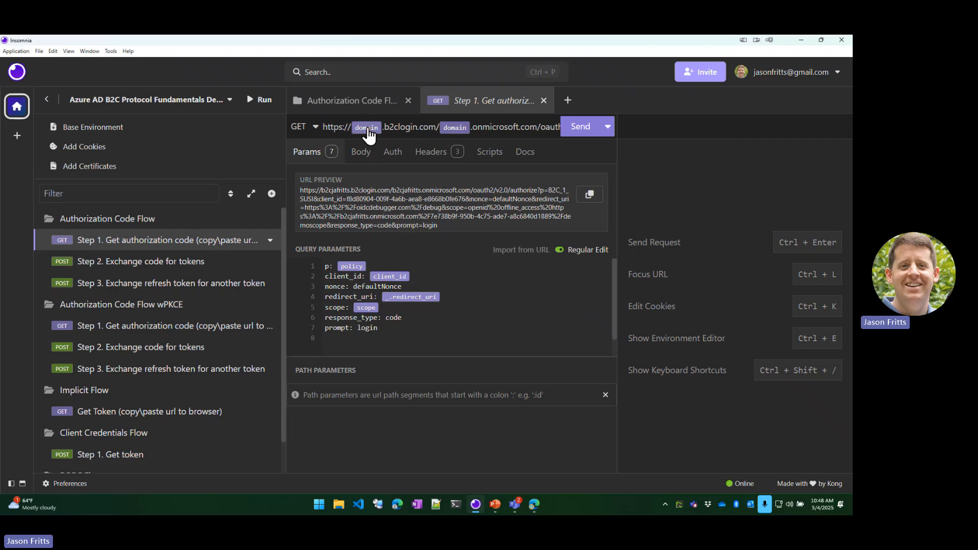
{"action": "mouse_move", "coordinate": [368, 135]}
{"action": "mouse_move", "coordinate": [454, 135]}
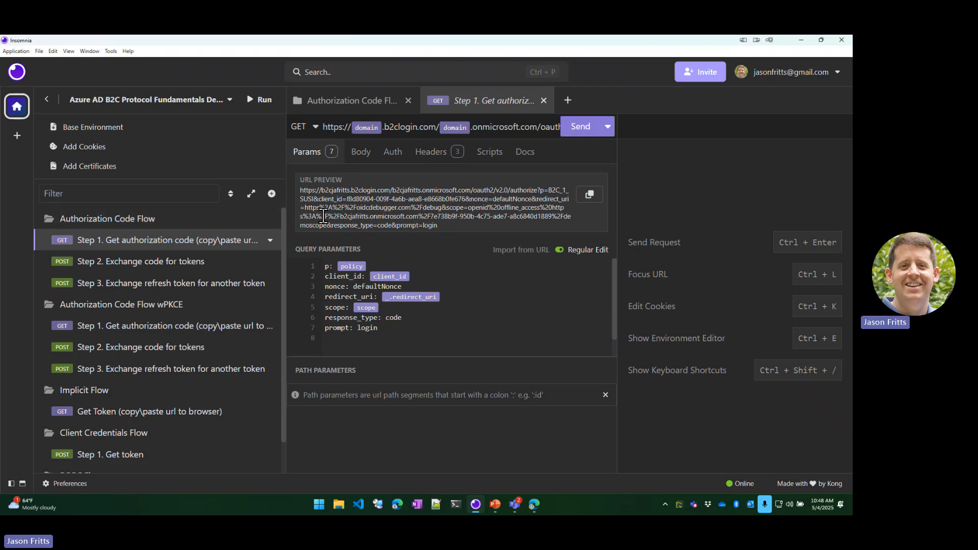
{"action": "left_click", "coordinate": [590, 196]}
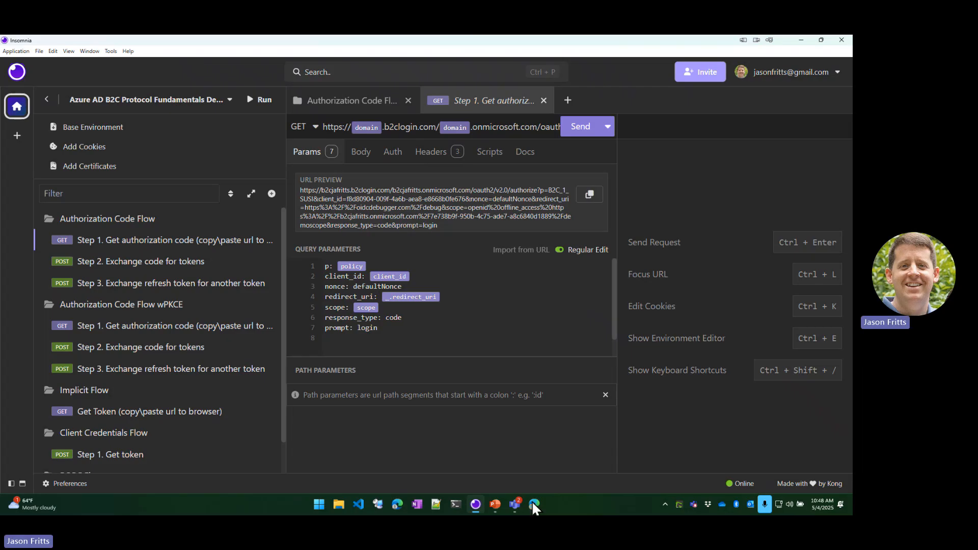
Switch to the Edge browser and load the copied authorization URL in a new InPrivate window.
{"action": "mouse_move", "coordinate": [532, 509]}
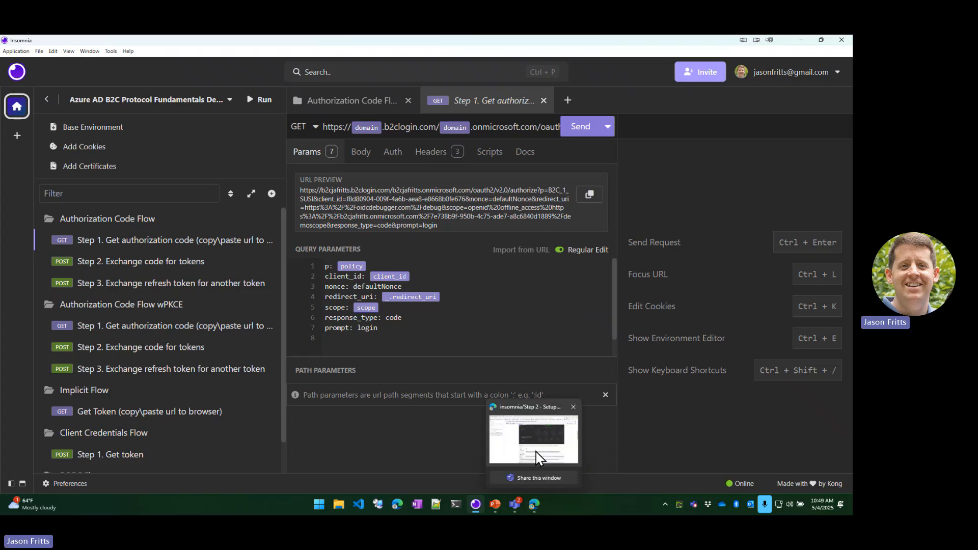
{"action": "left_click", "coordinate": [536, 456]}
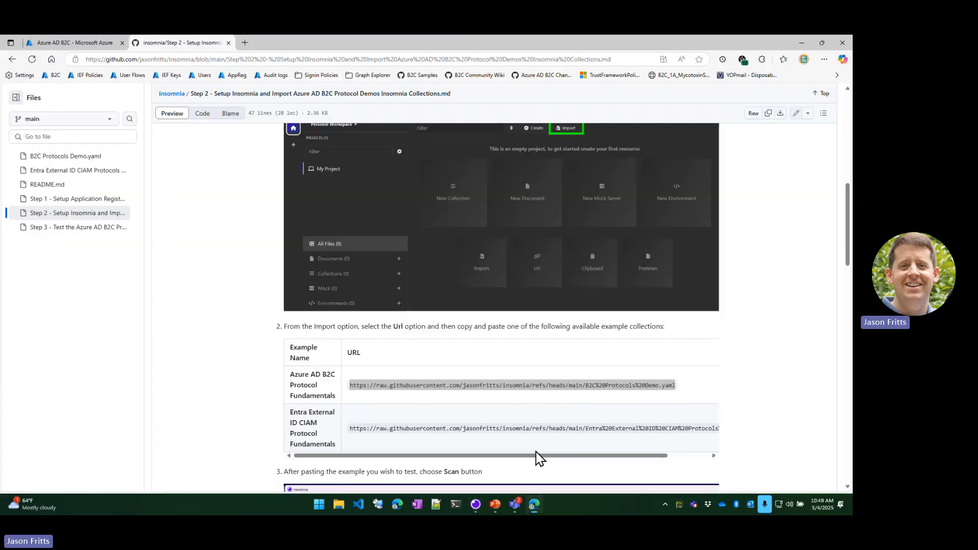
{"action": "left_click", "coordinate": [824, 59]}
{"action": "left_click", "coordinate": [769, 103]}
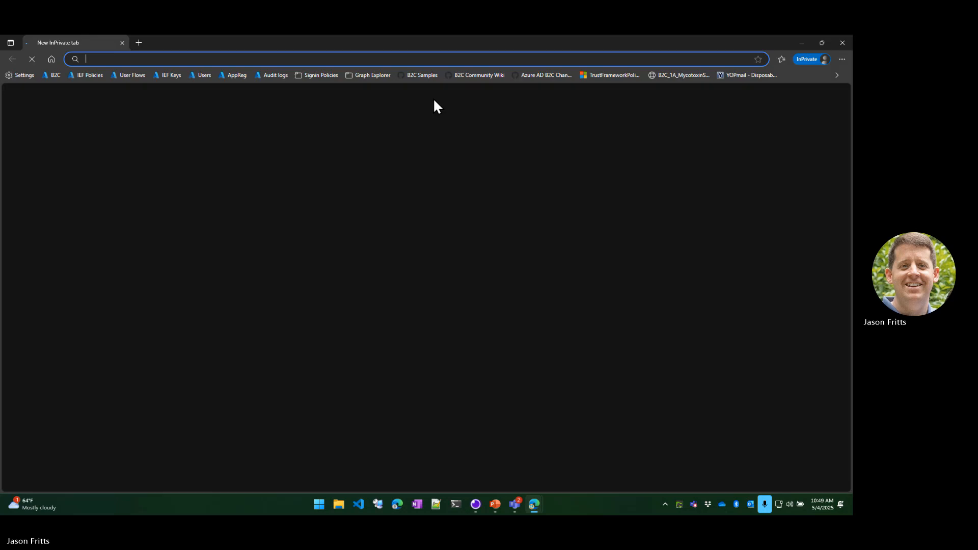
{"action": "key", "text": "ctrl+v"}
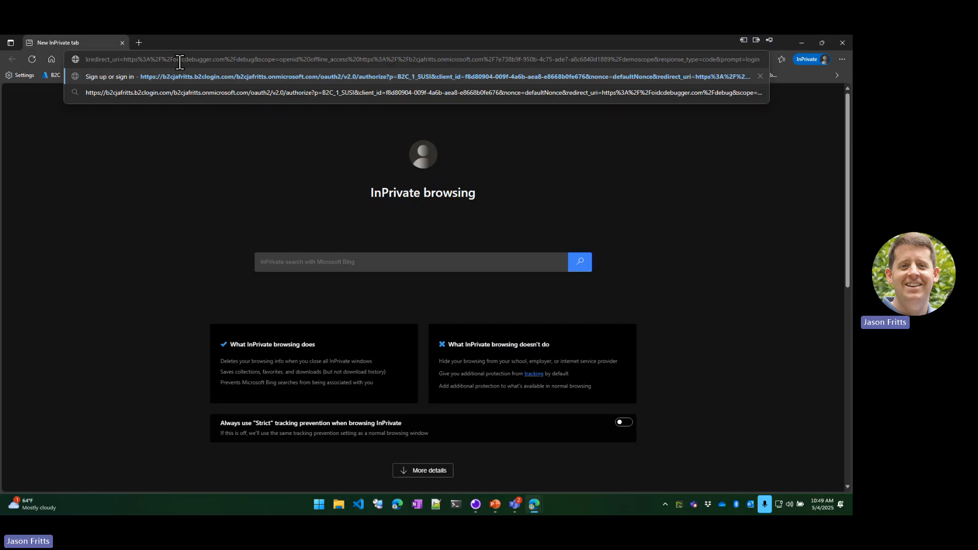
{"action": "key", "text": "Return"}
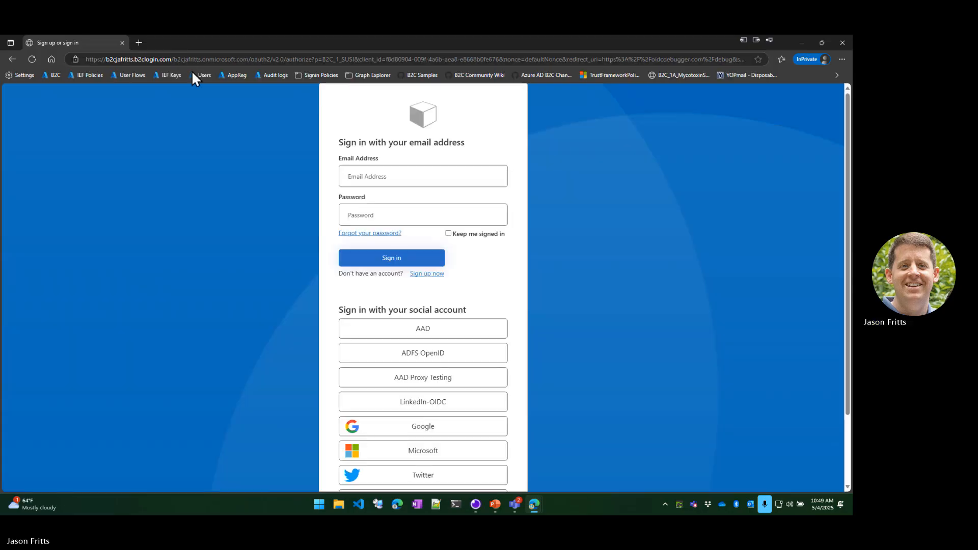
Sign in on the B2C page with the test account's email address and password.
{"action": "left_click", "coordinate": [403, 174]}
{"action": "left_click", "coordinate": [393, 164]}
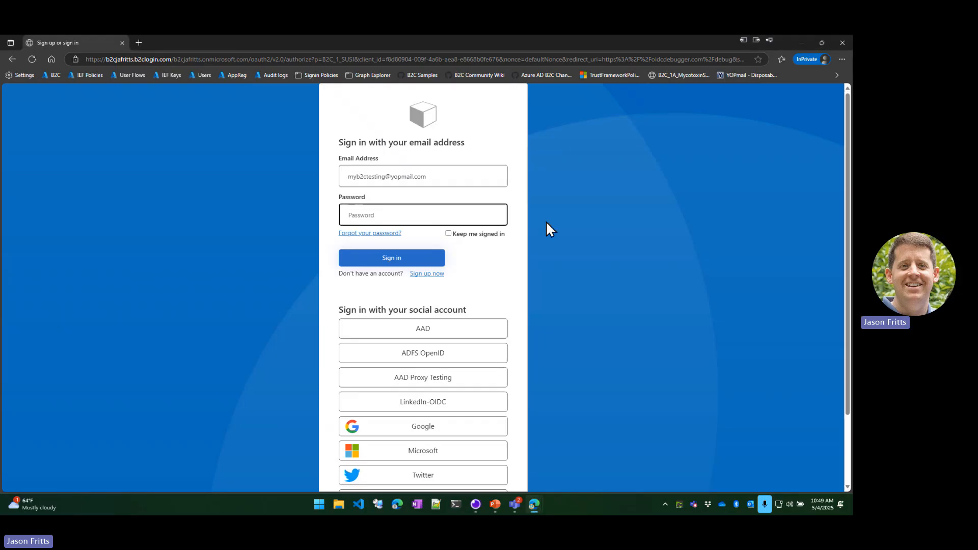
{"action": "type", "text": "*********"}
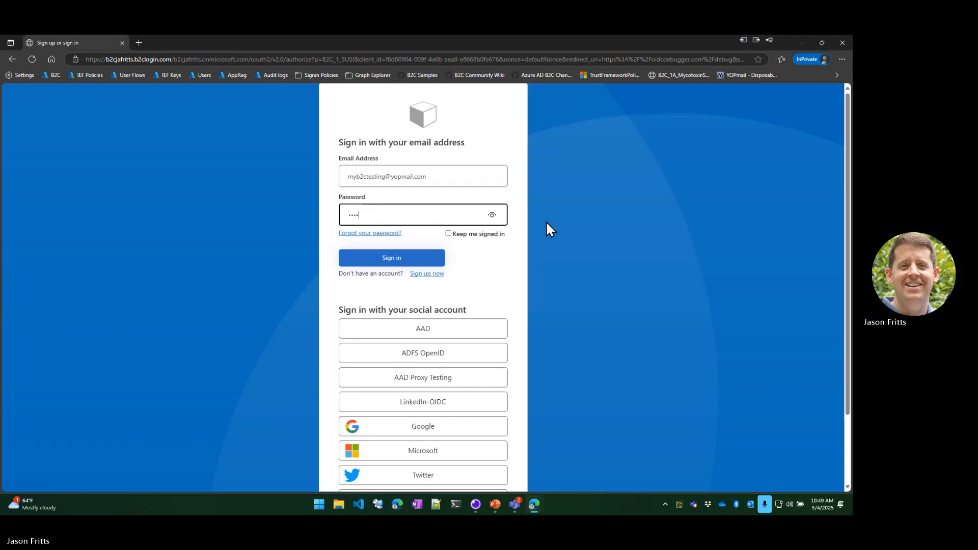
{"action": "key", "text": "Return"}
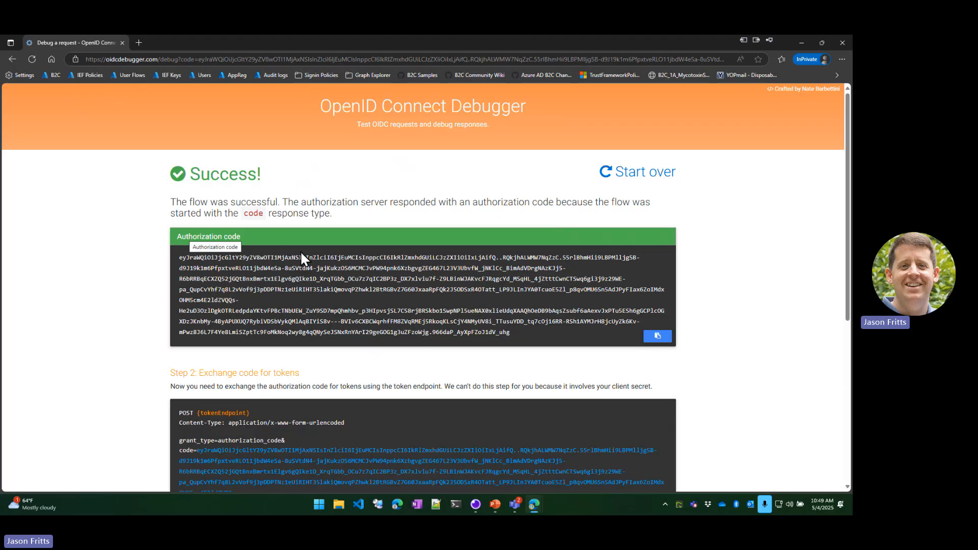
Copy the returned authorization code and substitute it for the code placeholder in the form body of Insomnia's Step 2 Exchange code for tokens request.
{"action": "left_click", "coordinate": [658, 344]}
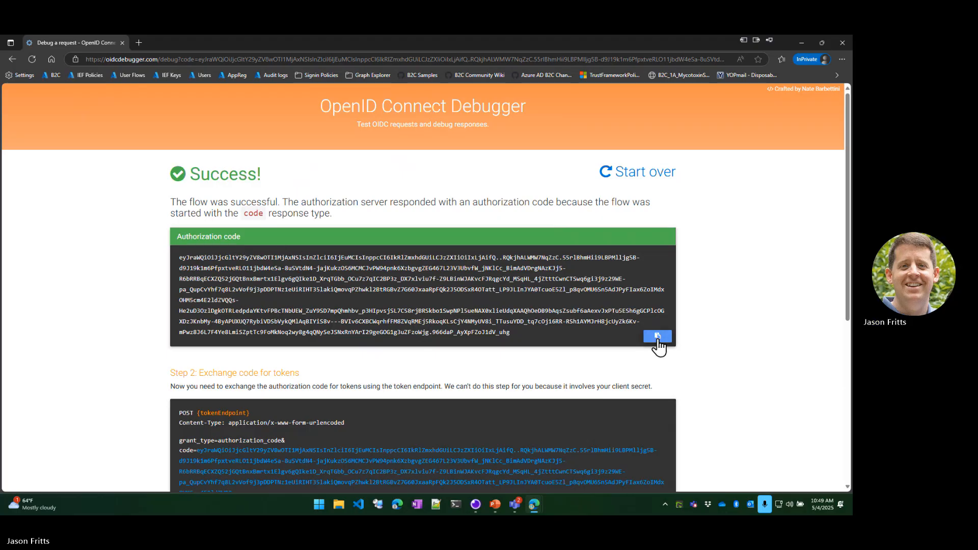
{"action": "left_click", "coordinate": [473, 512]}
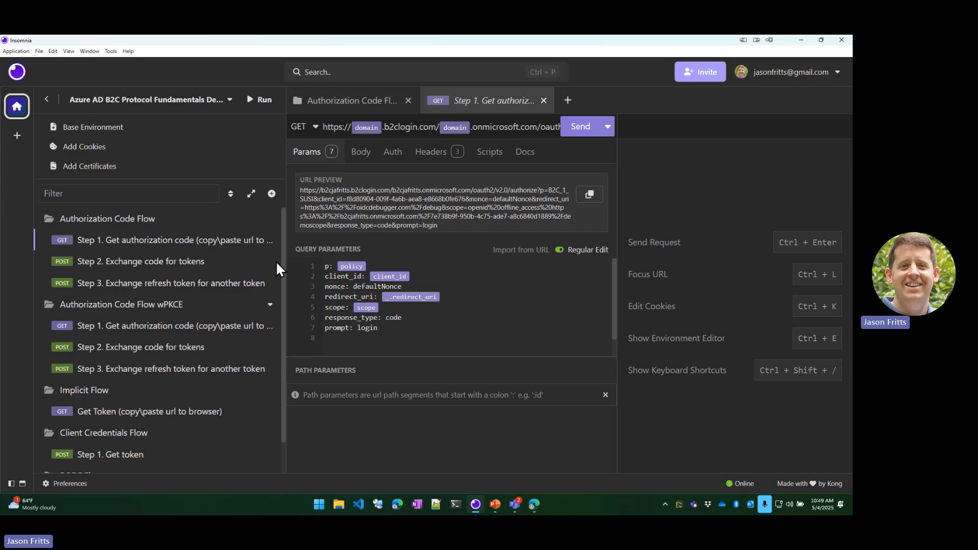
{"action": "left_click", "coordinate": [139, 261]}
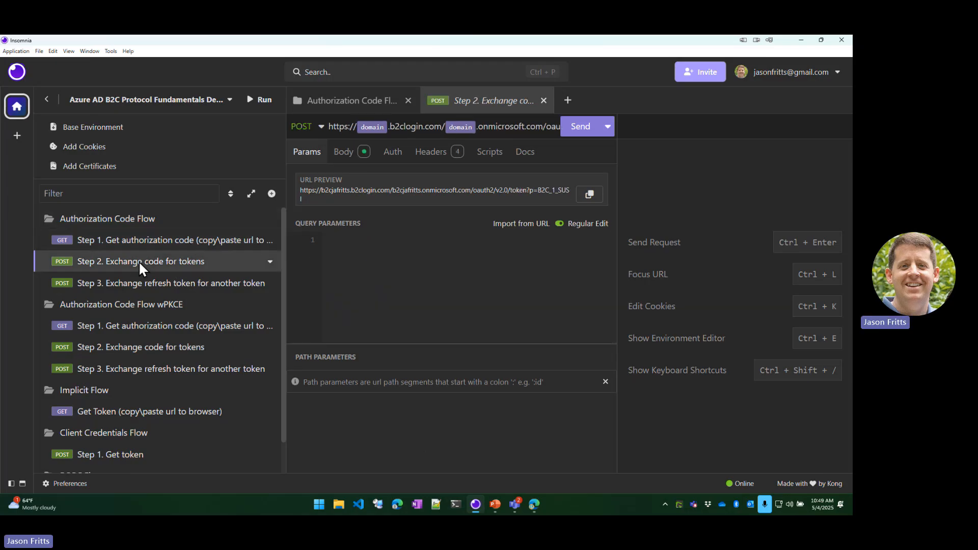
{"action": "left_click", "coordinate": [347, 156]}
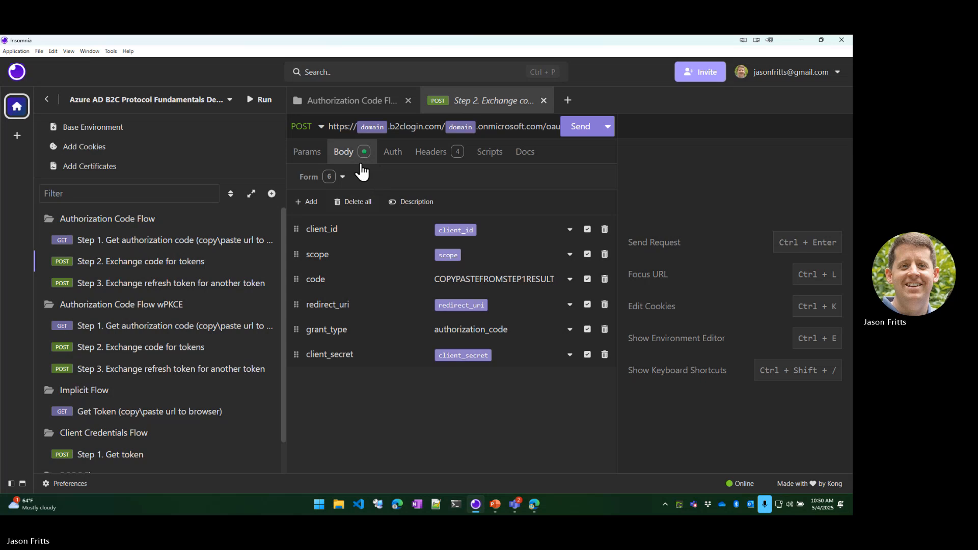
{"action": "mouse_move", "coordinate": [454, 237]}
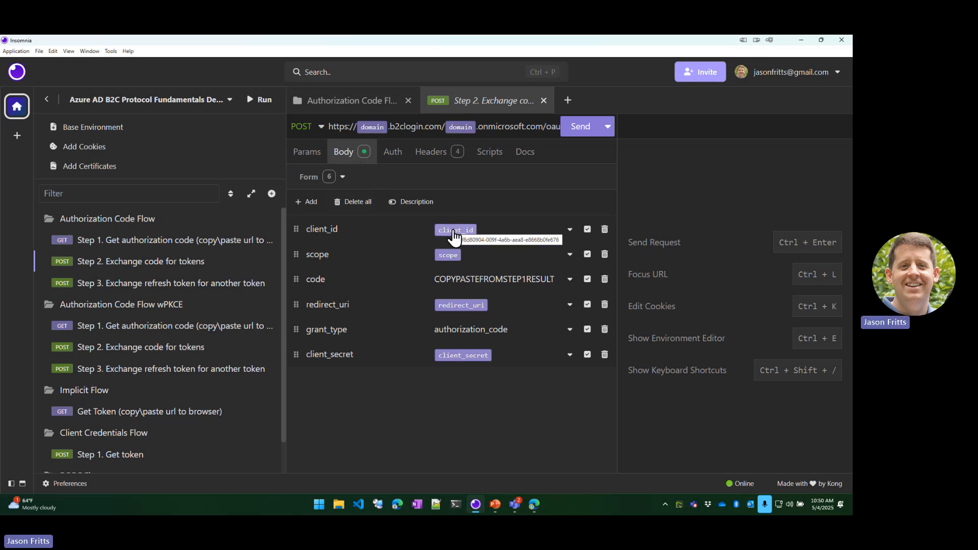
{"action": "double_click", "coordinate": [448, 280]}
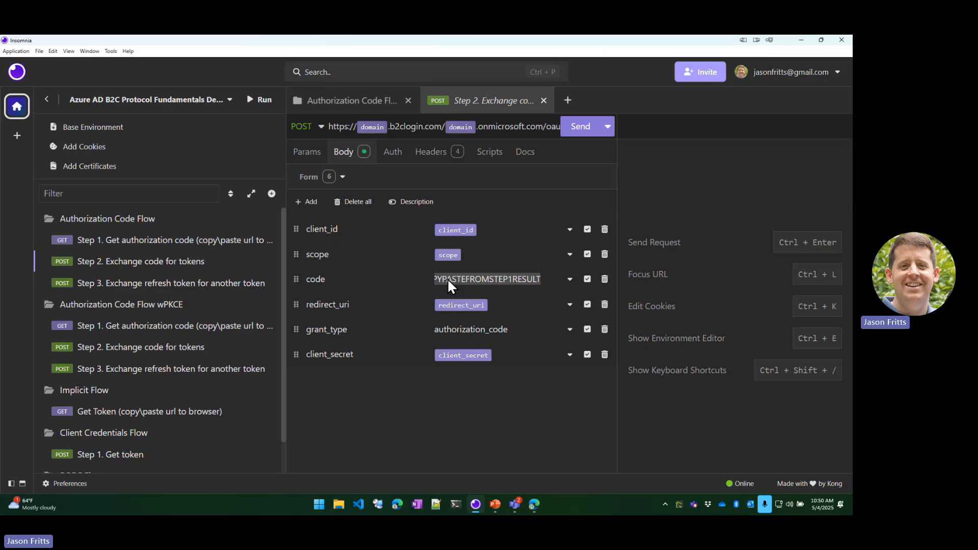
{"action": "key", "text": "ctrl+v"}
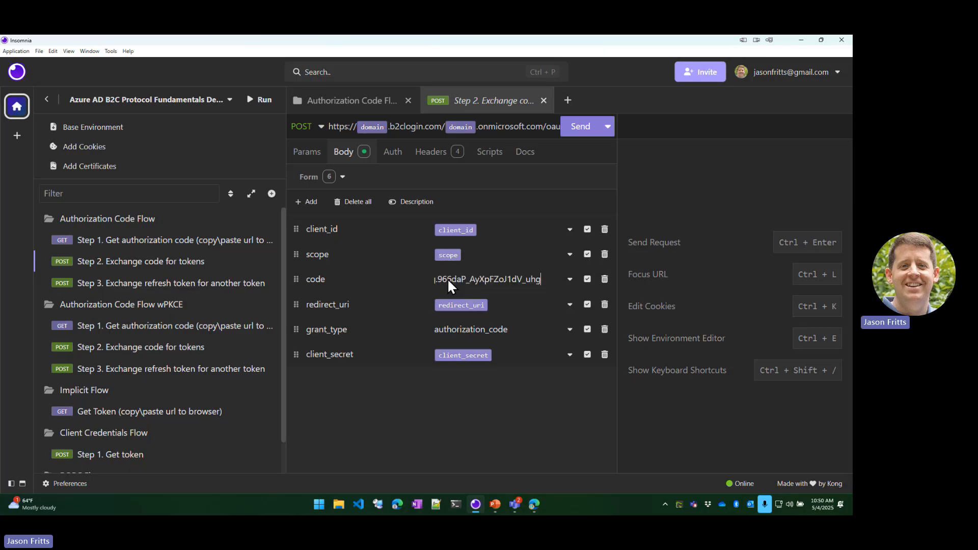
{"action": "key", "text": "Home"}
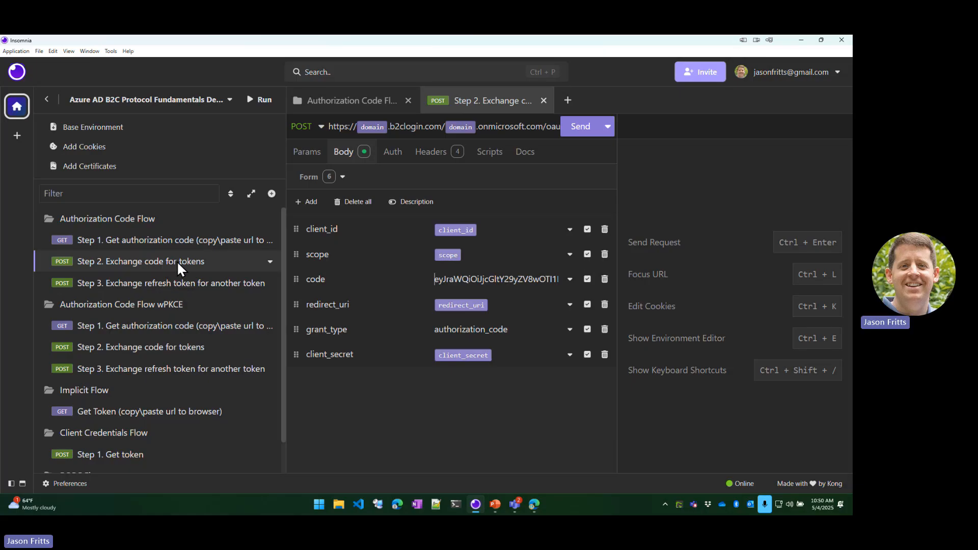
Send the Step 2 token exchange request and enlarge the response area by narrowing the request list and form.
{"action": "left_click", "coordinate": [581, 130]}
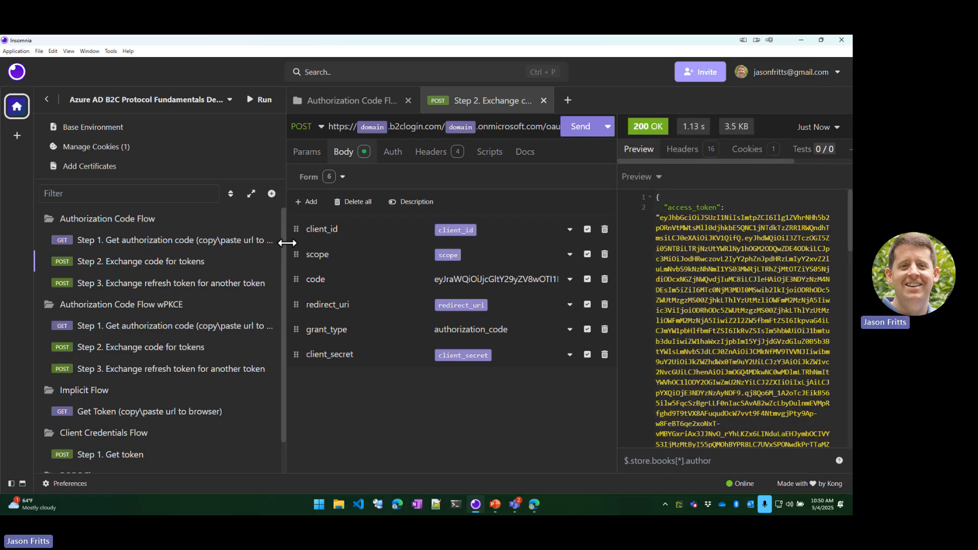
{"action": "left_click_drag", "start_coordinate": [286, 243], "coordinate": [206, 243]}
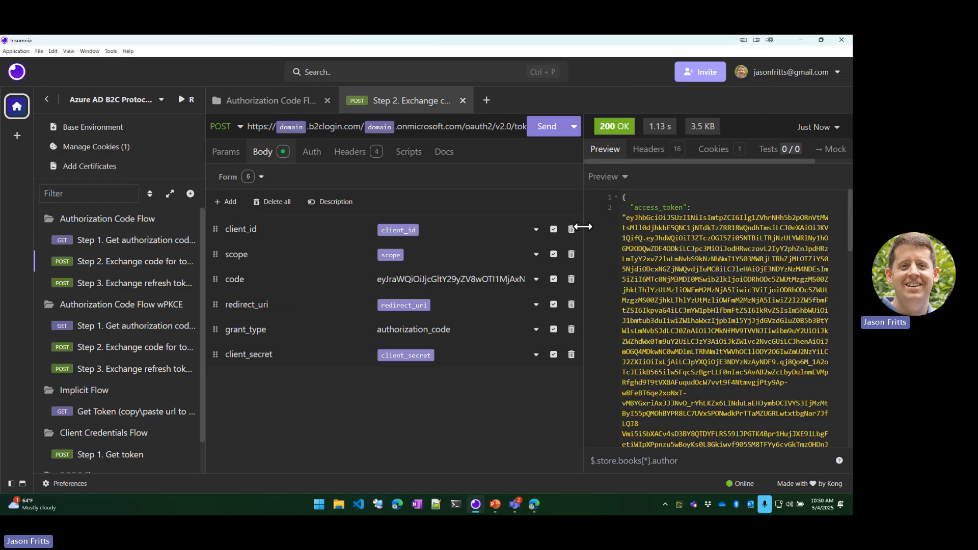
{"action": "left_click_drag", "start_coordinate": [583, 227], "coordinate": [499, 227]}
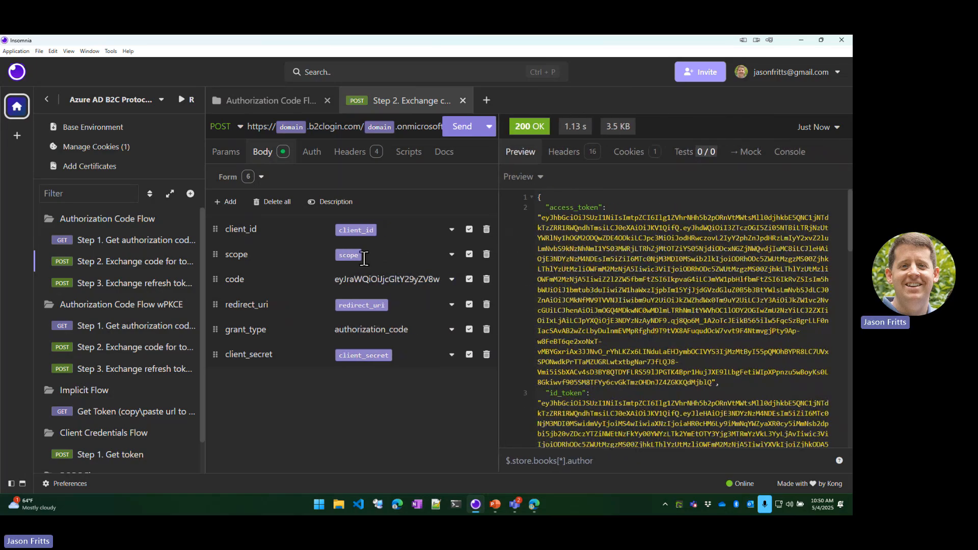
Examine the access_token, id_token, scope and refresh_token entries in the token response.
{"action": "mouse_move", "coordinate": [345, 259]}
{"action": "scroll", "coordinate": [613, 320], "scroll_direction": "down", "scroll_amount": 1}
{"action": "scroll", "coordinate": [612, 320], "scroll_direction": "up", "scroll_amount": 1}
{"action": "left_click_drag", "start_coordinate": [566, 227], "coordinate": [639, 323]}
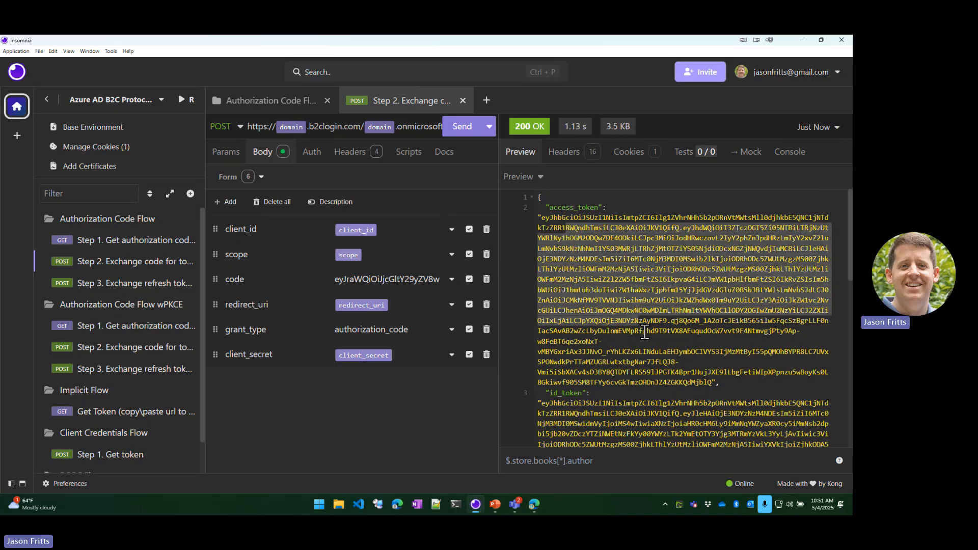
{"action": "scroll", "coordinate": [654, 351], "scroll_direction": "down", "scroll_amount": 1}
{"action": "scroll", "coordinate": [611, 316], "scroll_direction": "down", "scroll_amount": 3}
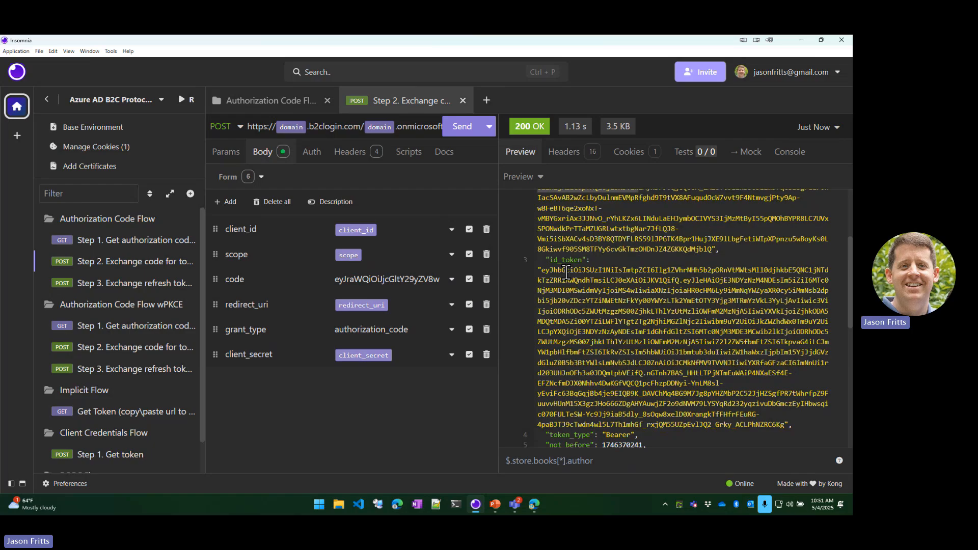
{"action": "scroll", "coordinate": [566, 272], "scroll_direction": "down", "scroll_amount": 6}
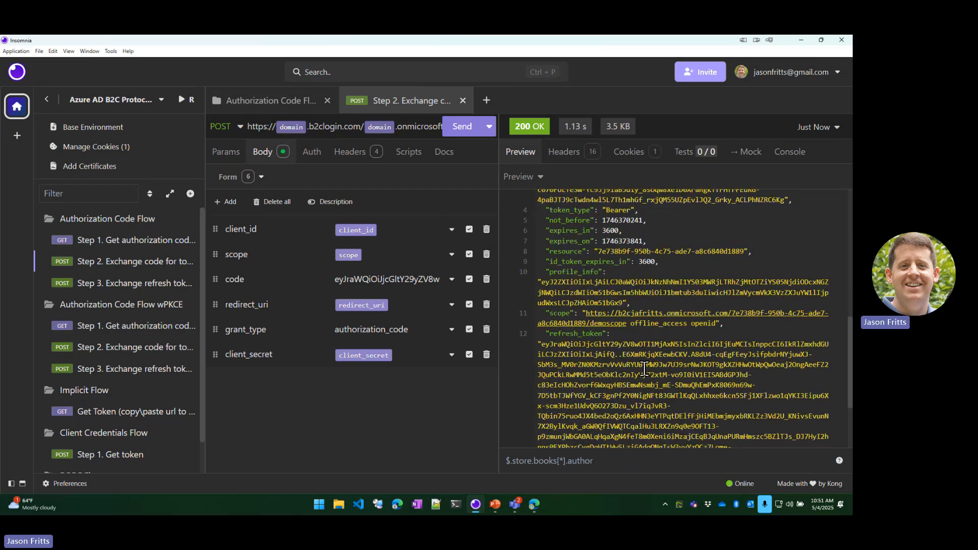
{"action": "scroll", "coordinate": [645, 369], "scroll_direction": "down", "scroll_amount": 1}
{"action": "left_click_drag", "start_coordinate": [539, 302], "coordinate": [669, 417]}
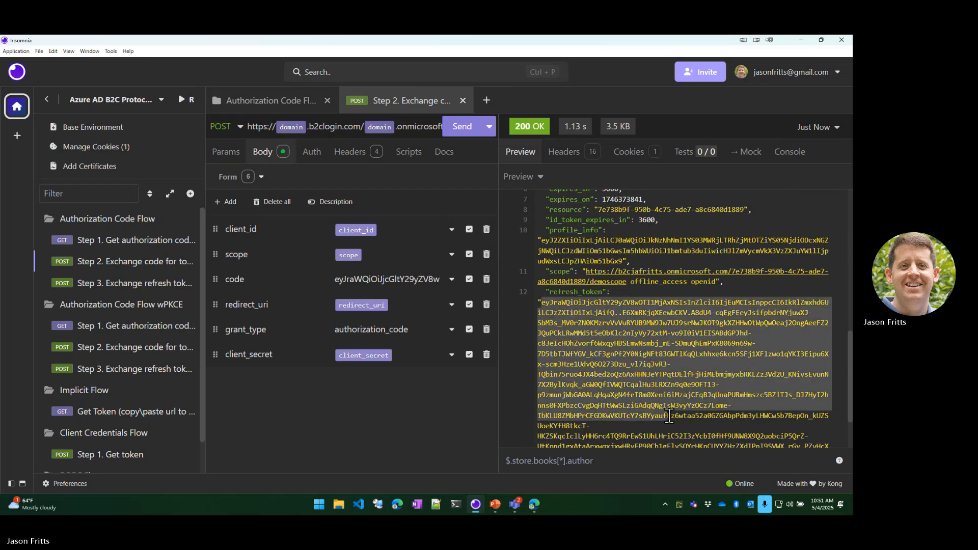
{"action": "scroll", "coordinate": [652, 397], "scroll_direction": "up", "scroll_amount": 4}
{"action": "scroll", "coordinate": [635, 378], "scroll_direction": "up", "scroll_amount": 5}
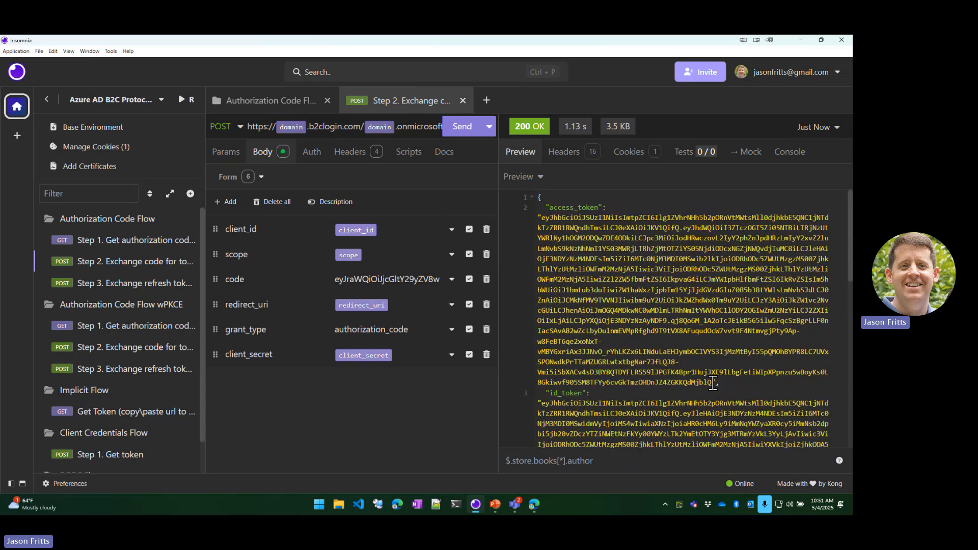
Copy the full access token from the response and decode it at jwt.ms in an Edge browser window.
{"action": "left_click_drag", "start_coordinate": [713, 383], "coordinate": [540, 219]}
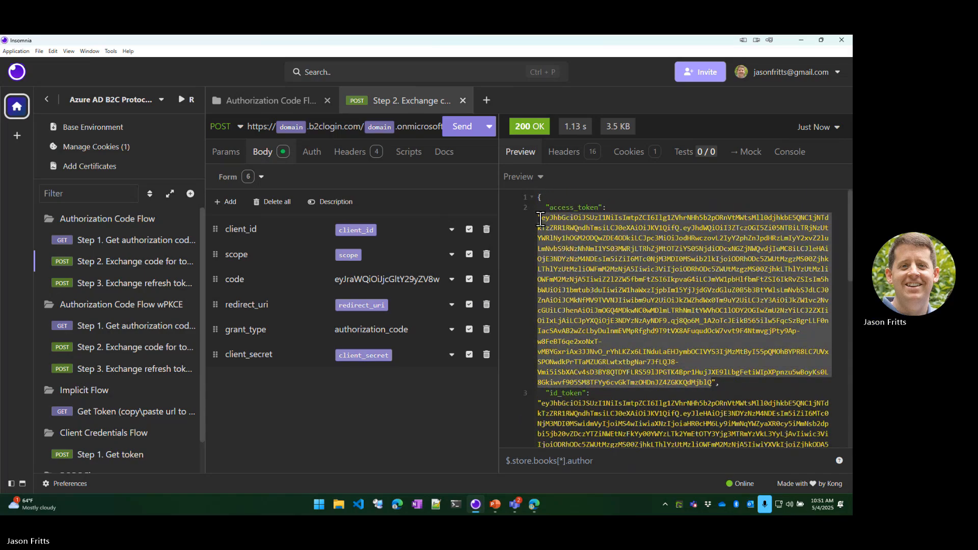
{"action": "left_click", "coordinate": [397, 504]}
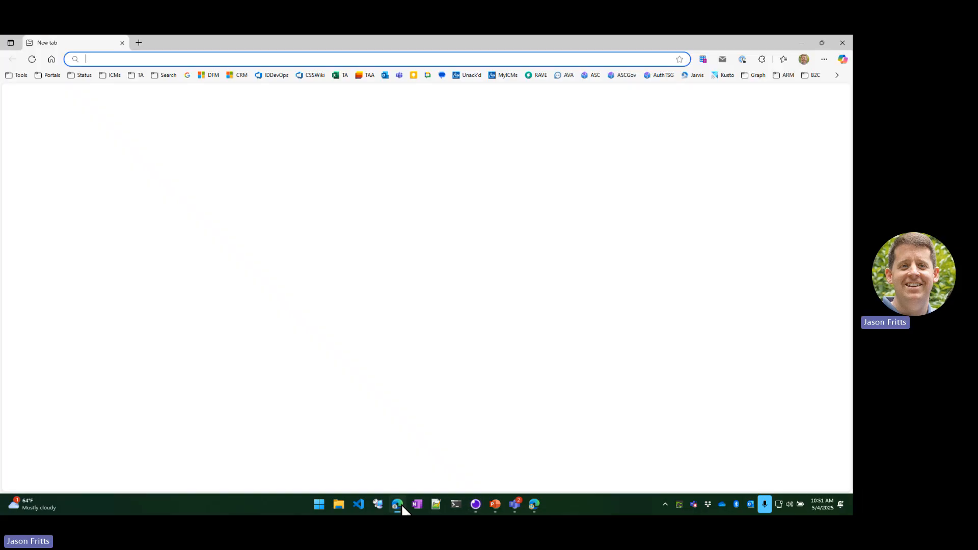
{"action": "type", "text": "jwt.ms"}
{"action": "key", "text": "Return"}
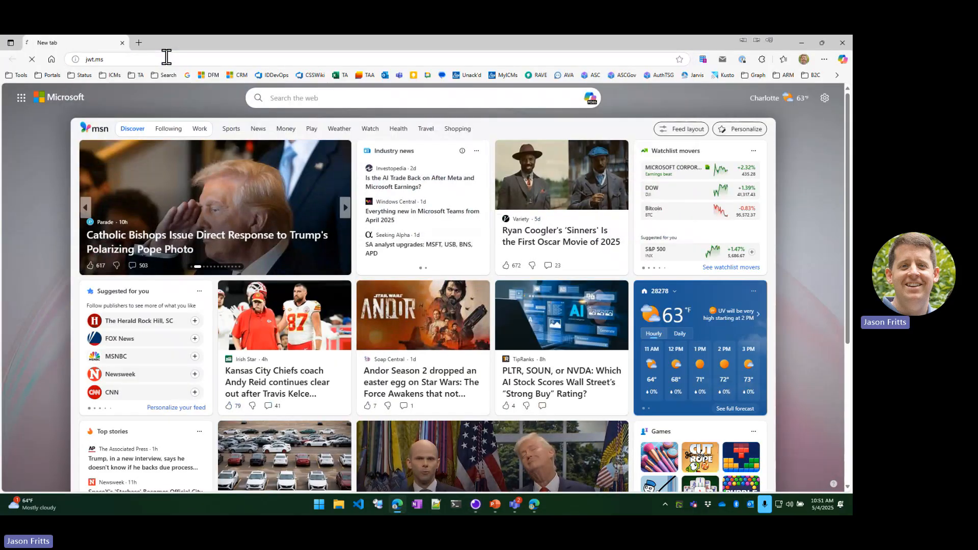
{"action": "left_click", "coordinate": [216, 154]}
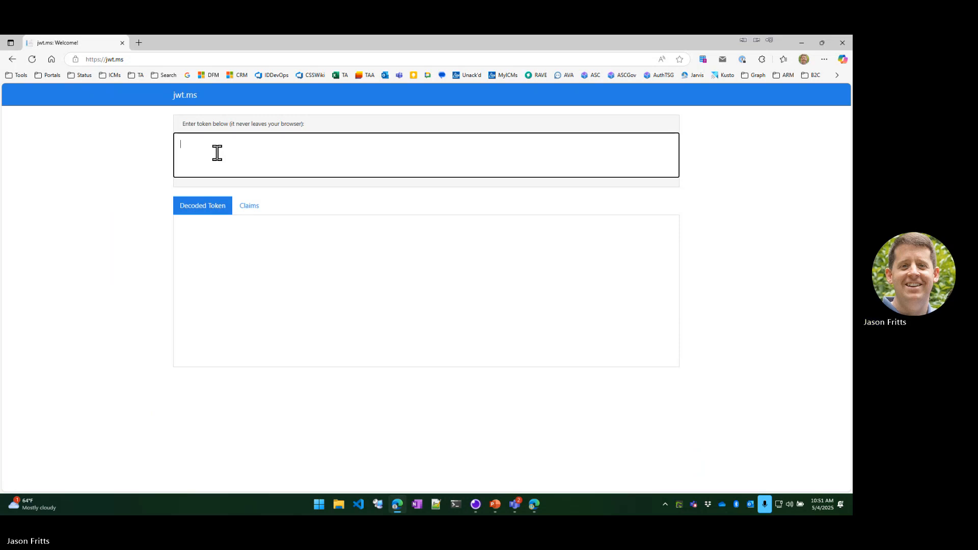
{"action": "key", "text": "ctrl+v"}
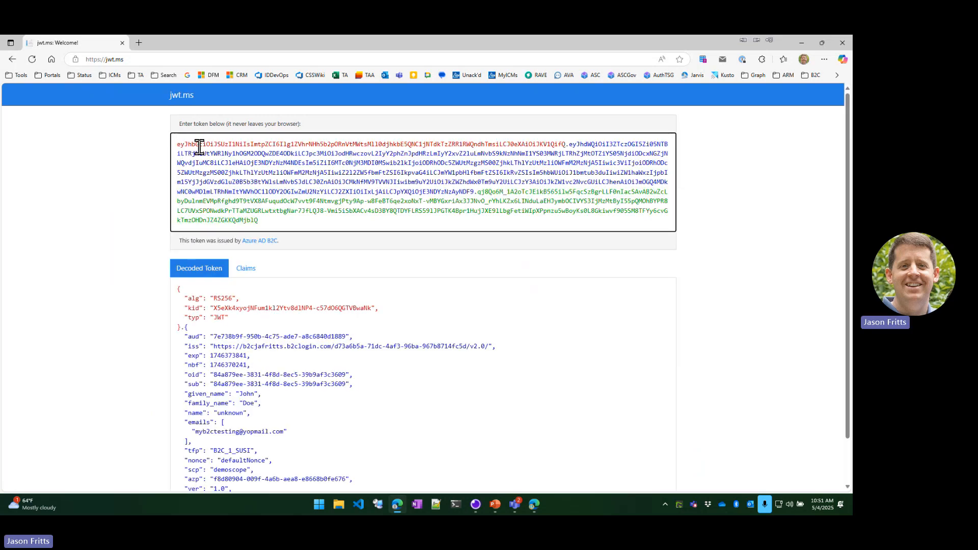
Examine the aud, scp, oid, sub and name claims of the decoded access token in jwt.ms.
{"action": "scroll", "coordinate": [207, 260], "scroll_direction": "down", "scroll_amount": 1}
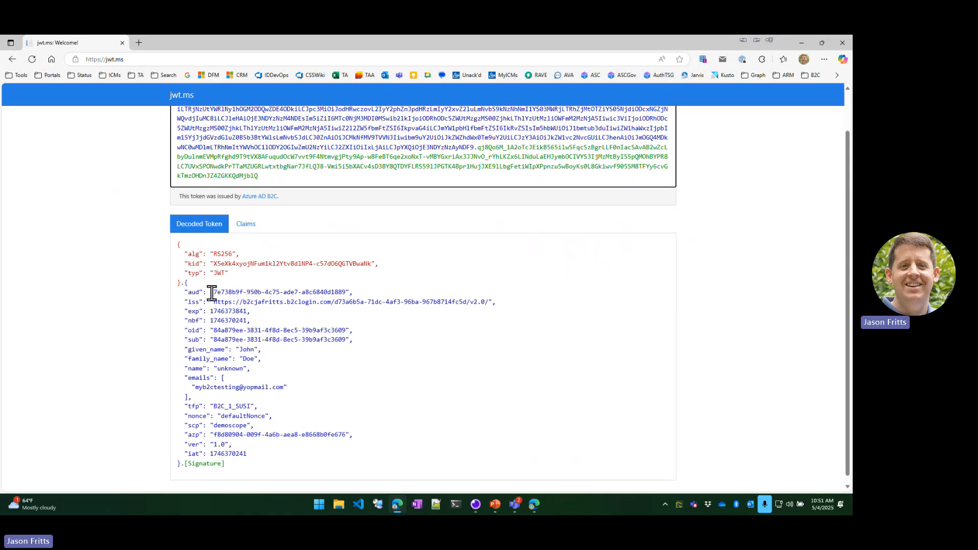
{"action": "left_click_drag", "start_coordinate": [211, 293], "coordinate": [347, 296]}
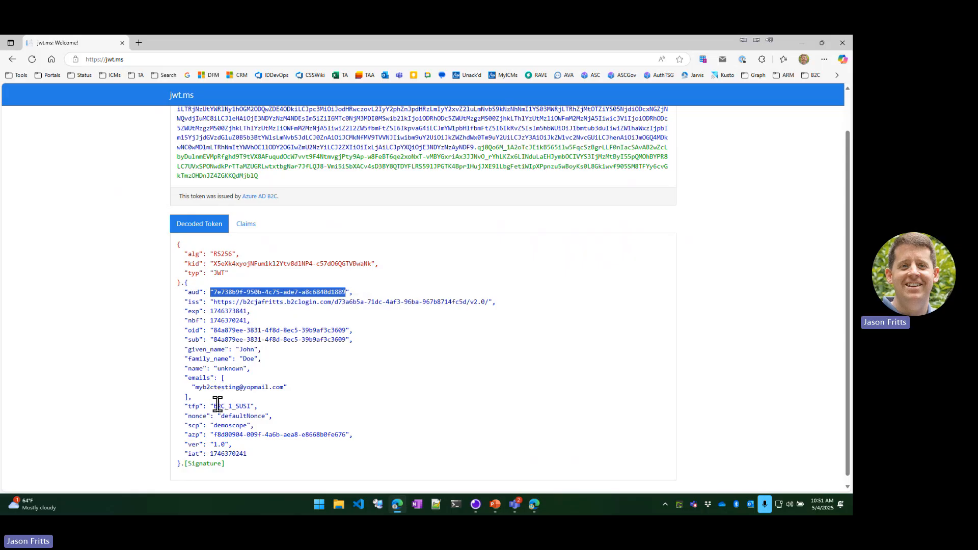
{"action": "left_click_drag", "start_coordinate": [254, 426], "coordinate": [185, 430]}
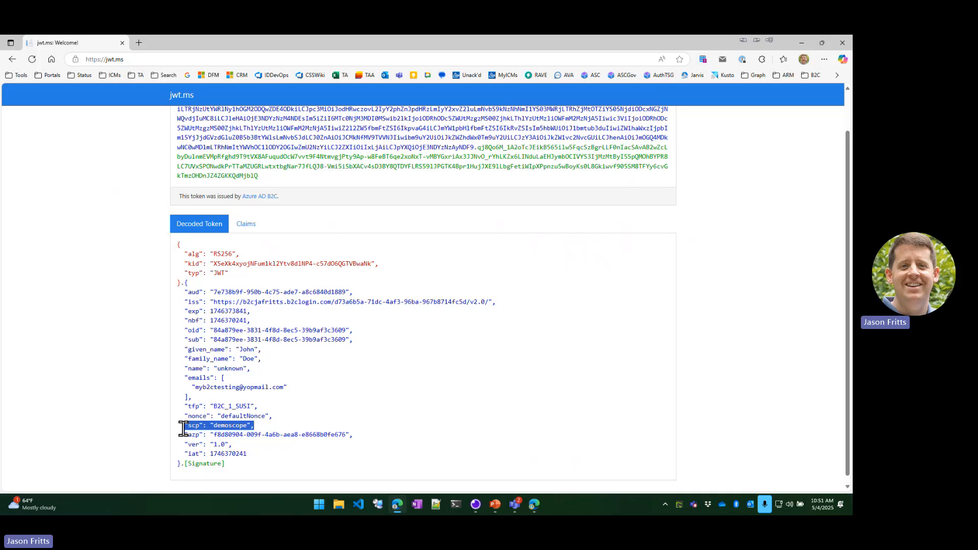
{"action": "left_click", "coordinate": [254, 320]}
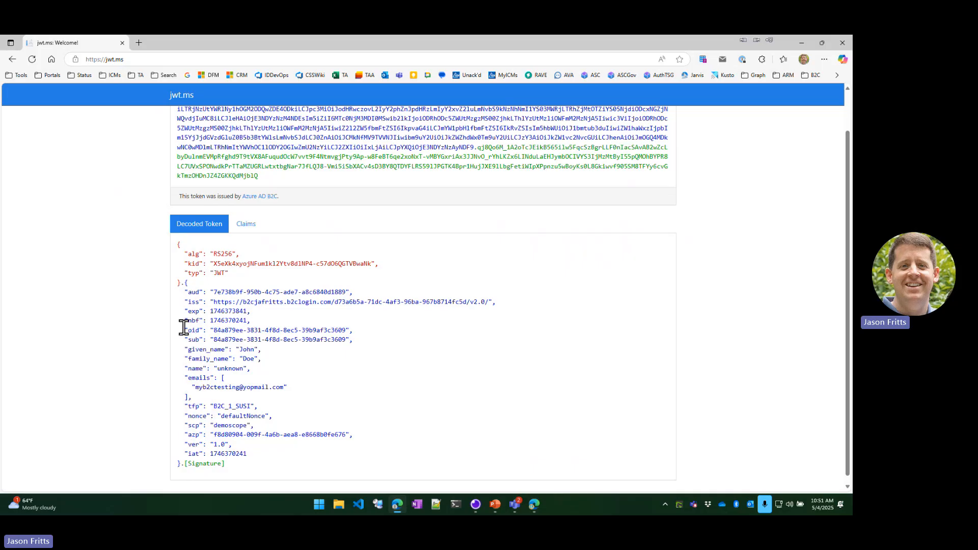
{"action": "left_click_drag", "start_coordinate": [182, 329], "coordinate": [293, 368]}
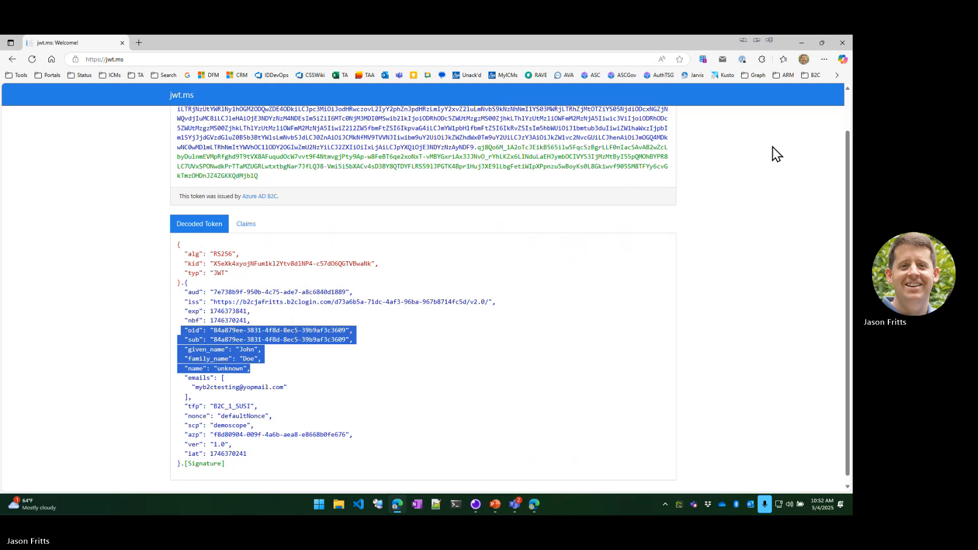
Copy the full id_token from Insomnia's Step 2 response and paste it over the access token in jwt.ms's token field to decode its claims.
{"action": "left_click", "coordinate": [802, 43]}
{"action": "scroll", "coordinate": [544, 315], "scroll_direction": "down", "scroll_amount": 1}
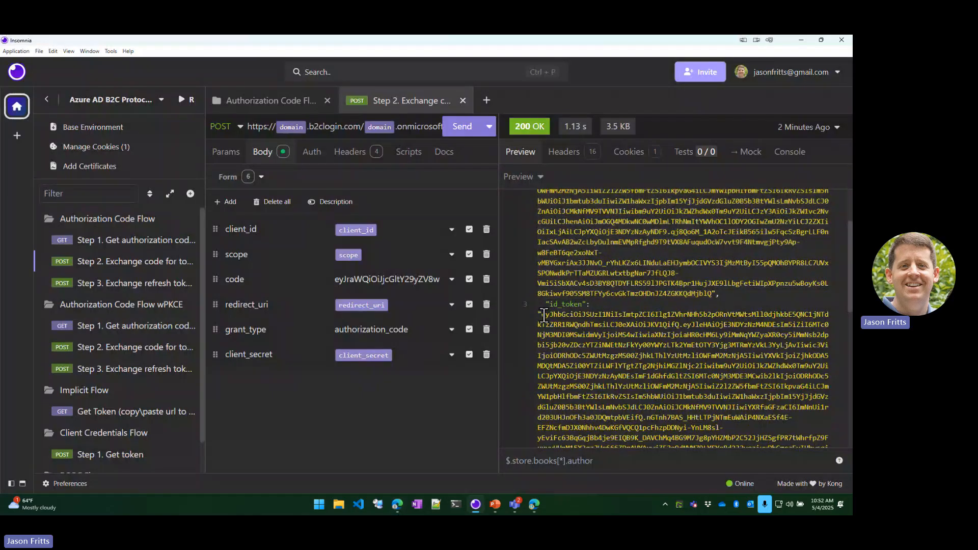
{"action": "left_click_drag", "start_coordinate": [544, 315], "coordinate": [784, 382]}
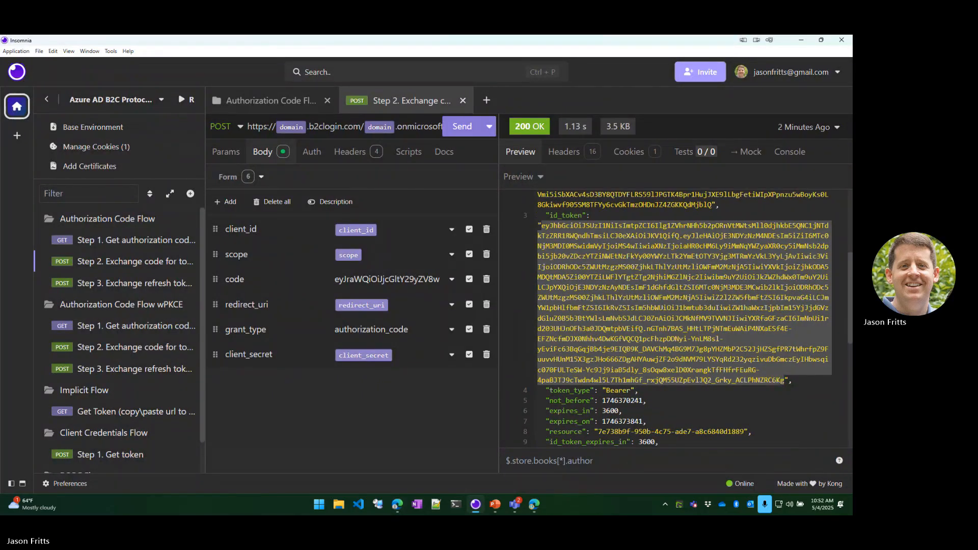
{"action": "mouse_move", "coordinate": [400, 509]}
{"action": "left_click", "coordinate": [391, 414]}
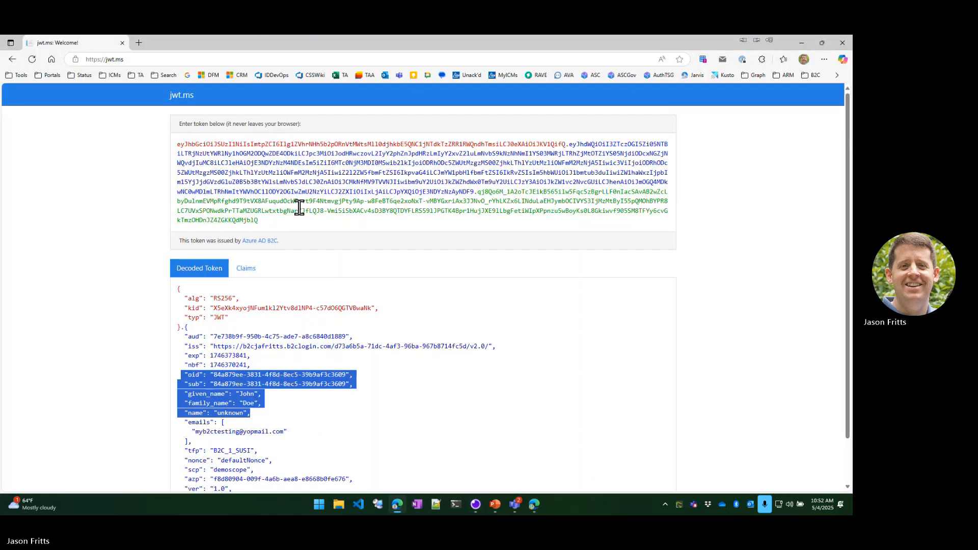
{"action": "left_click", "coordinate": [300, 211]}
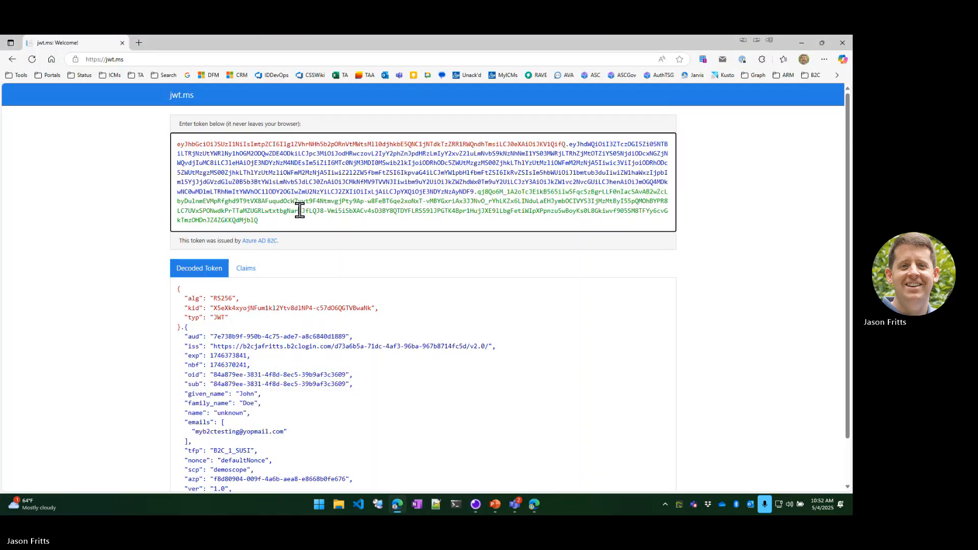
{"action": "key", "text": "ctrl+a"}
{"action": "key", "text": "ctrl+v"}
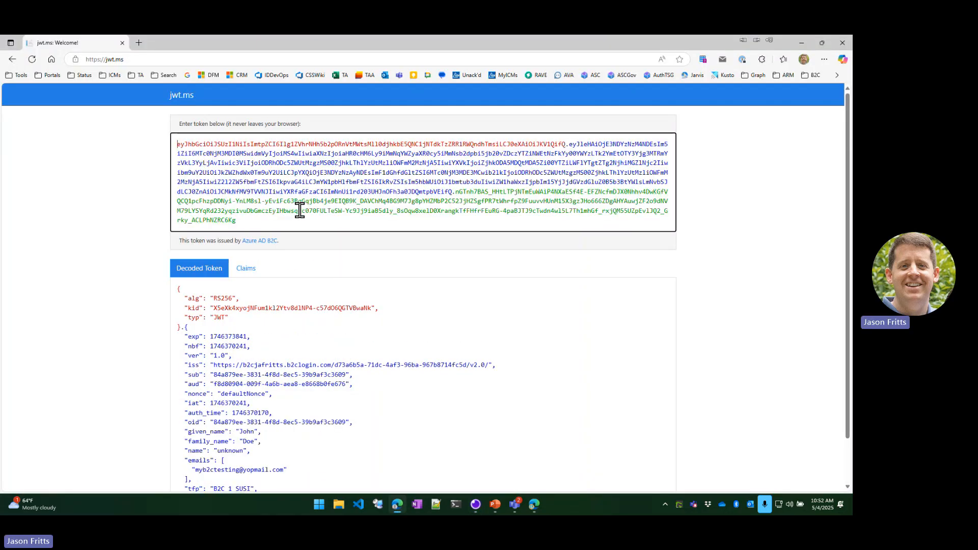
{"action": "scroll", "coordinate": [246, 292], "scroll_direction": "down", "scroll_amount": 2}
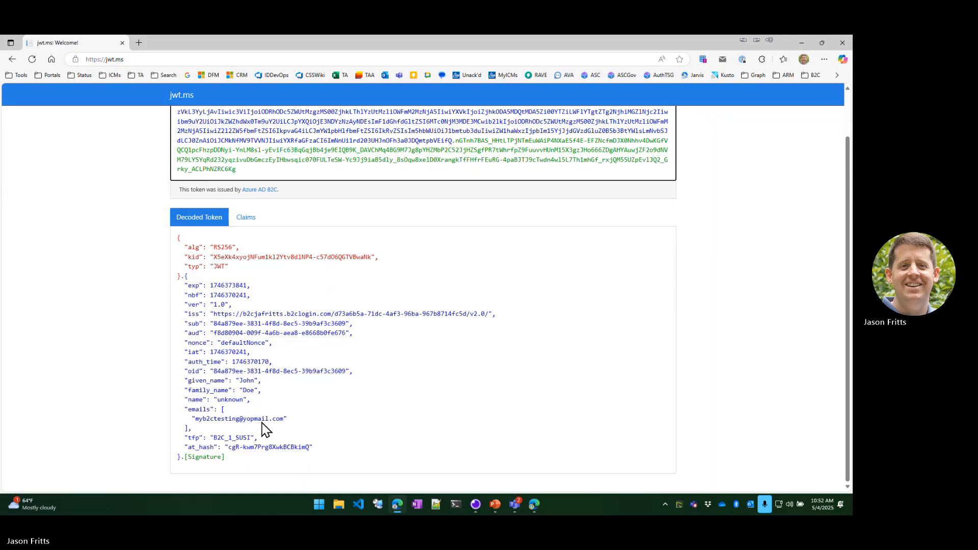
Copy the refresh token from Insomnia's Step 2 response and substitute it for the refresh_token placeholder in the Step 3 Exchange refresh token for another token request.
{"action": "left_click", "coordinate": [801, 42]}
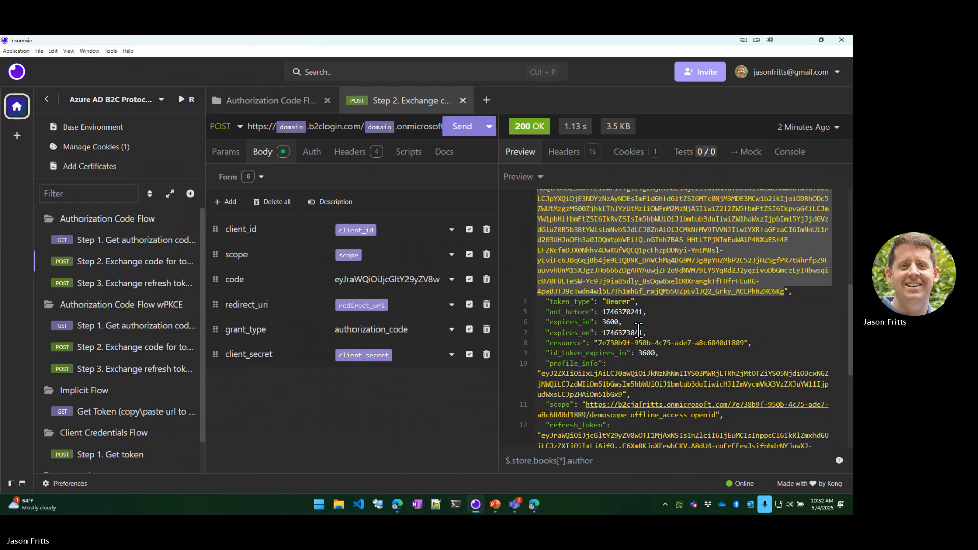
{"action": "scroll", "coordinate": [602, 326], "scroll_direction": "down", "scroll_amount": 4}
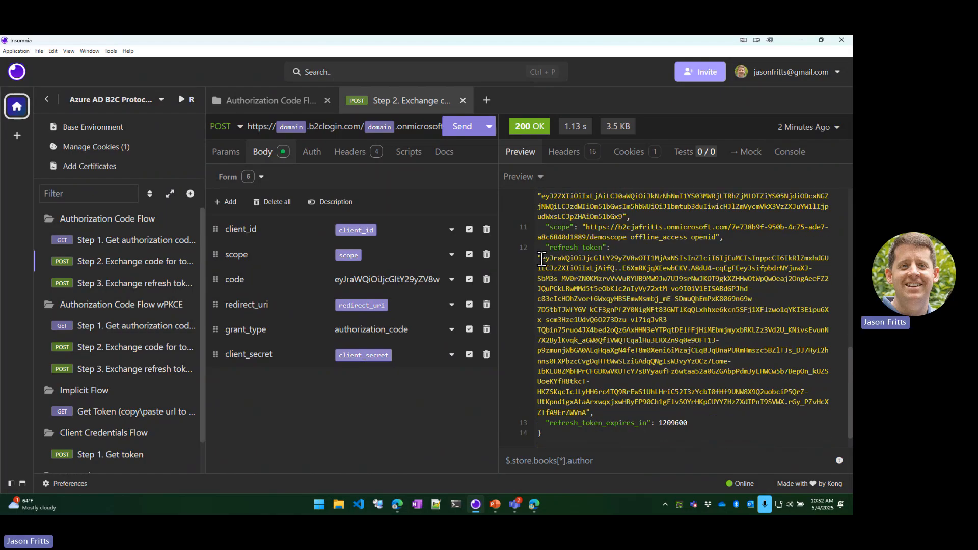
{"action": "left_click_drag", "start_coordinate": [541, 257], "coordinate": [588, 413]}
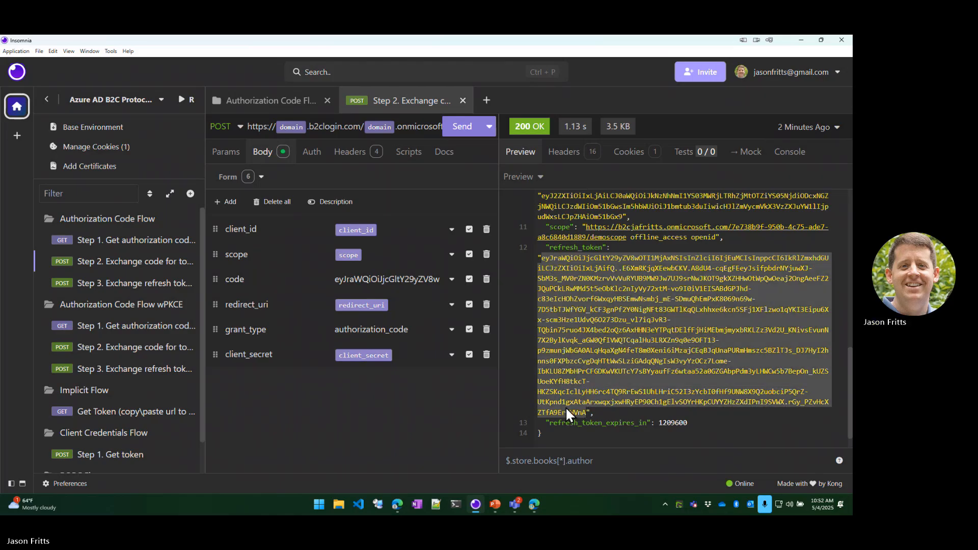
{"action": "left_click", "coordinate": [129, 282]}
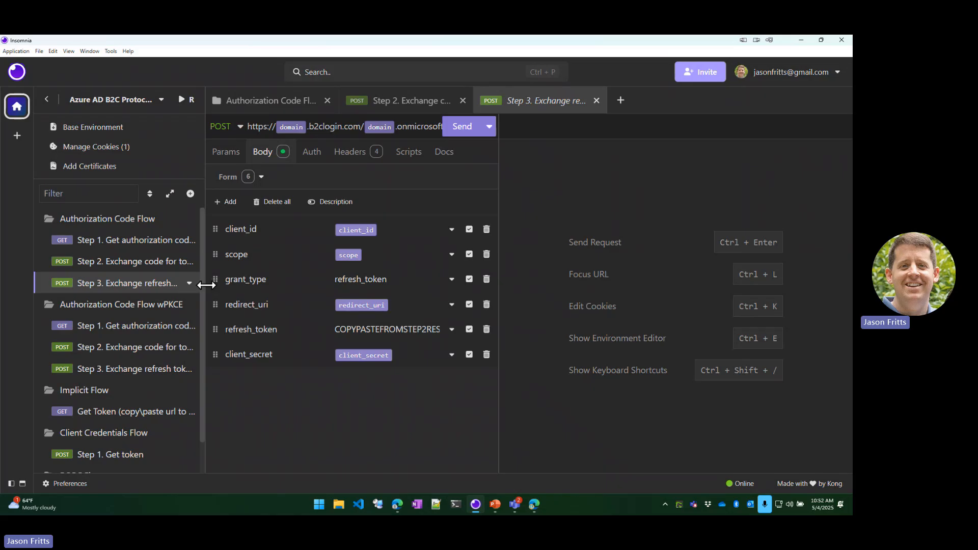
{"action": "left_click_drag", "start_coordinate": [204, 281], "coordinate": [359, 290]}
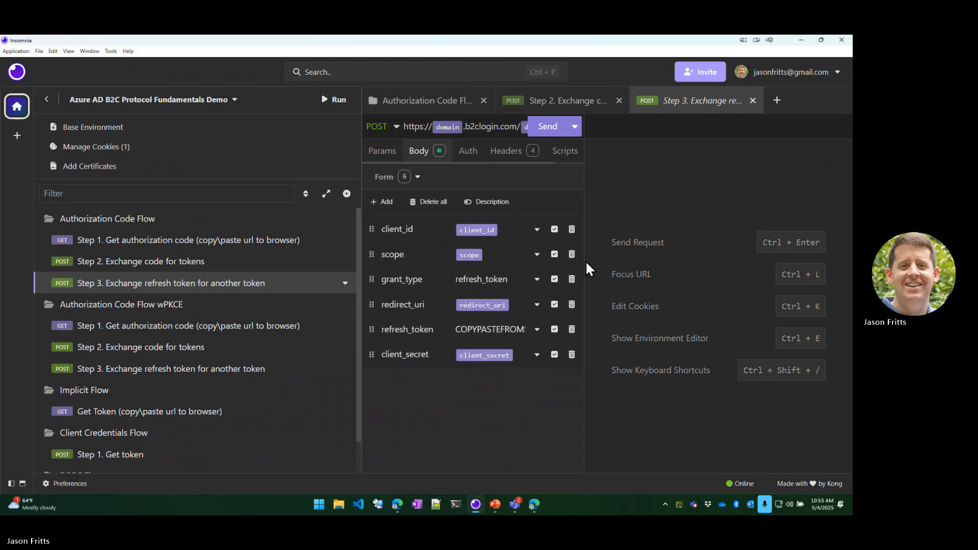
{"action": "left_click_drag", "start_coordinate": [583, 262], "coordinate": [723, 262]}
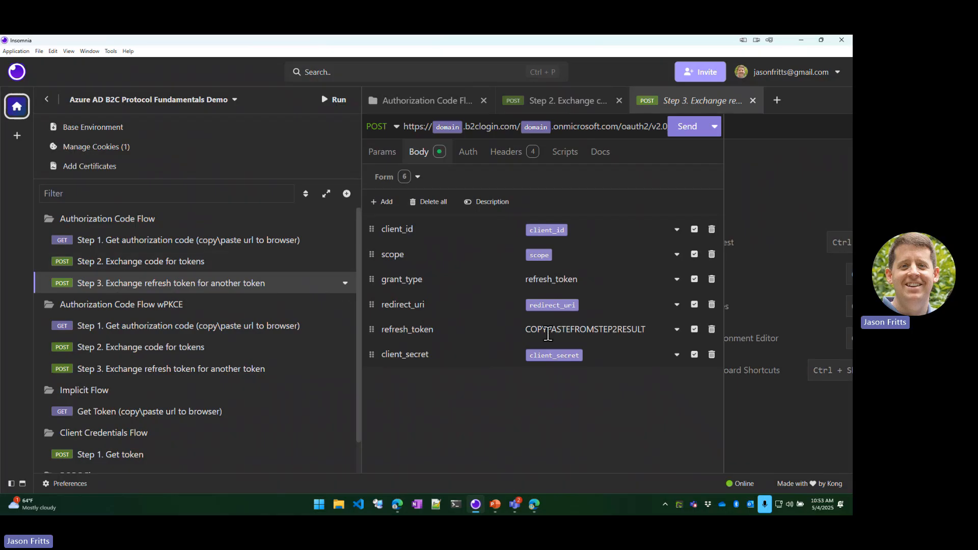
{"action": "double_click", "coordinate": [561, 330]}
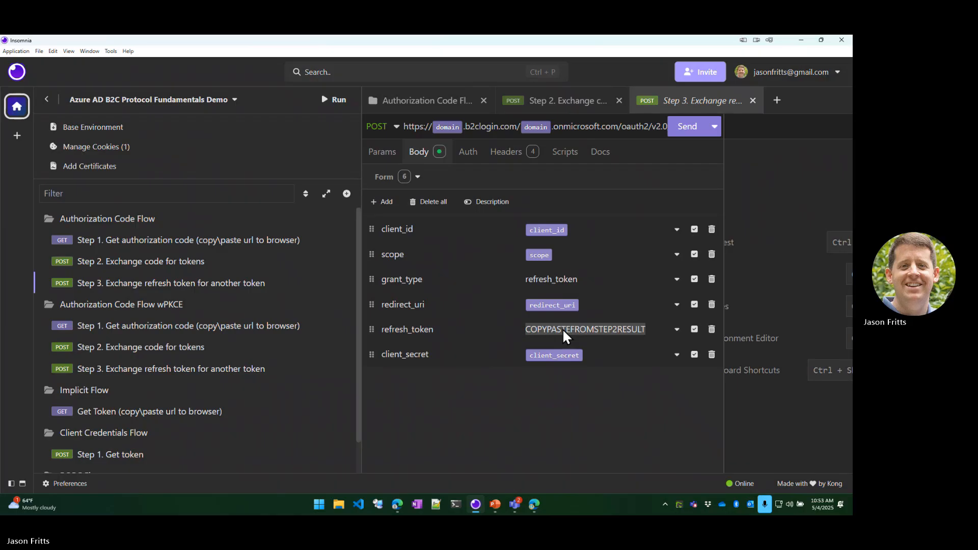
{"action": "key", "text": "ctrl+v"}
{"action": "key", "text": "Home"}
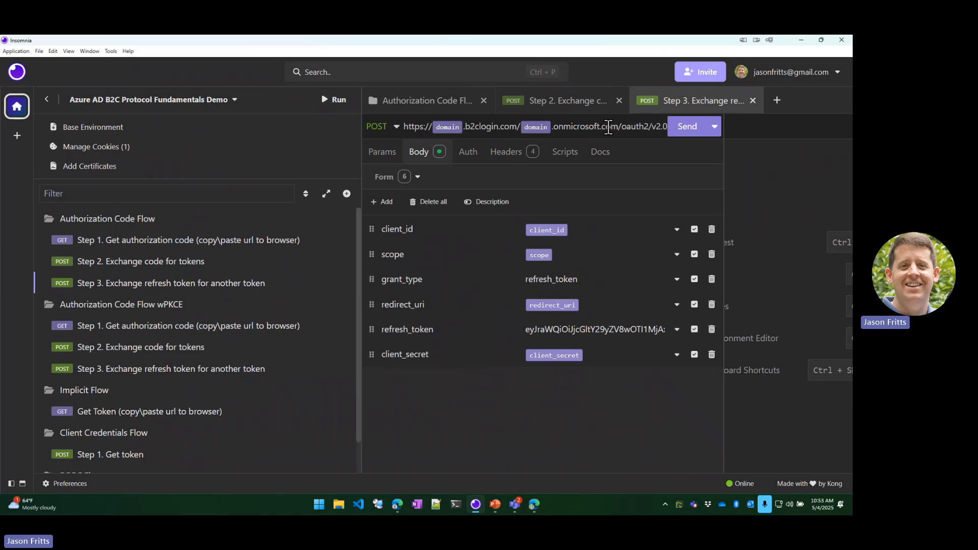
Check the end of the Step 3 token endpoint URL, send the request, and enlarge the response area by narrowing the form.
{"action": "left_click_drag", "start_coordinate": [606, 122], "coordinate": [634, 127]}
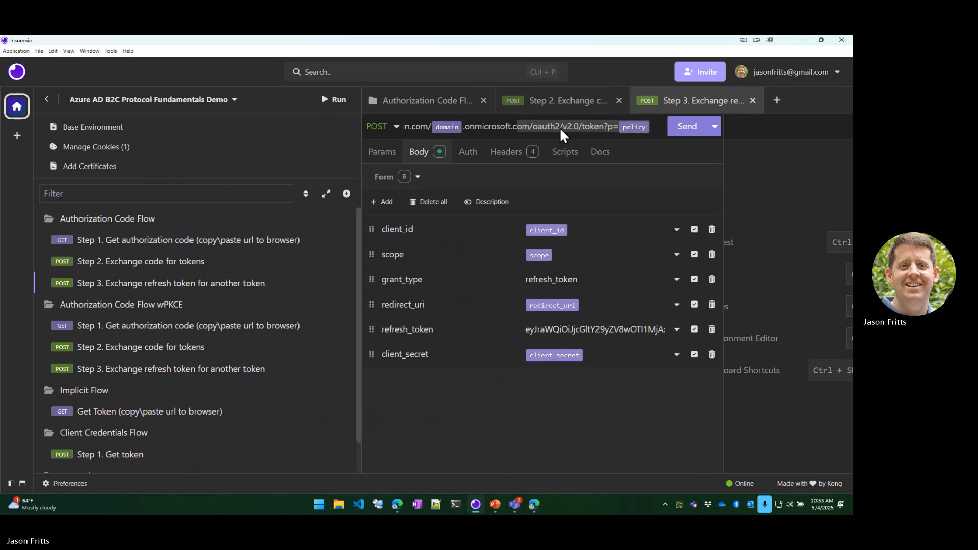
{"action": "left_click", "coordinate": [687, 127]}
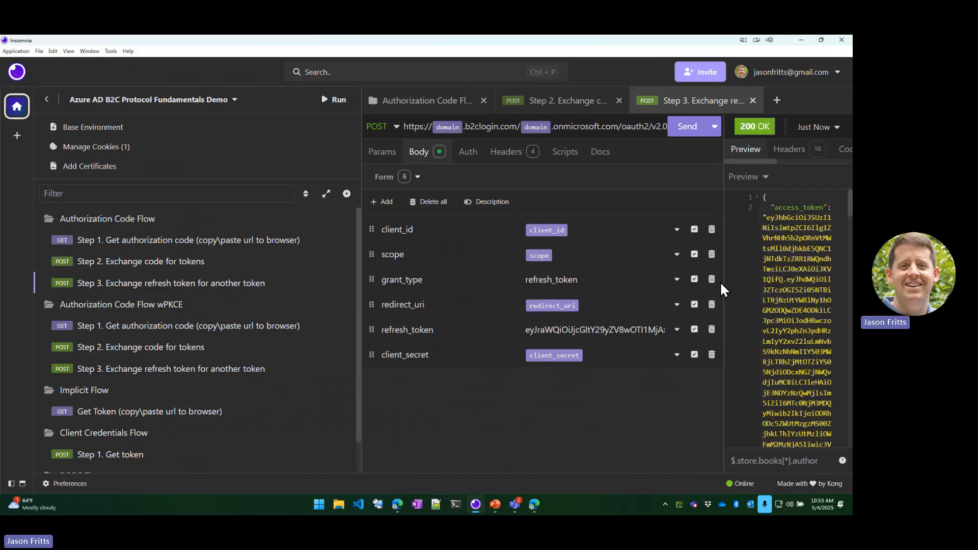
{"action": "left_click_drag", "start_coordinate": [718, 280], "coordinate": [520, 281]}
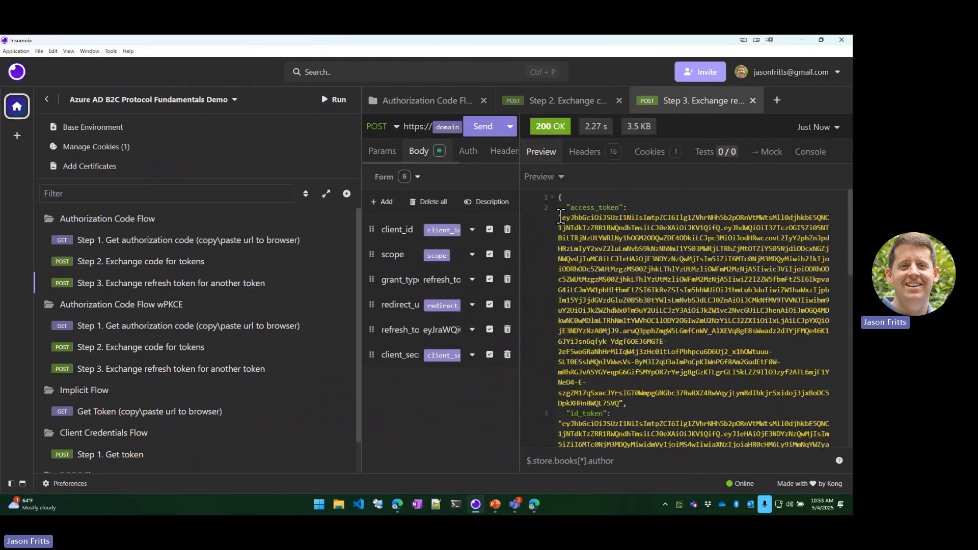
Examine the access_token, id_token, scope and refresh_token entries in the Step 3 response and switch to the Authorization Code Flow slide in PowerPoint.
{"action": "left_click_drag", "start_coordinate": [559, 218], "coordinate": [621, 403]}
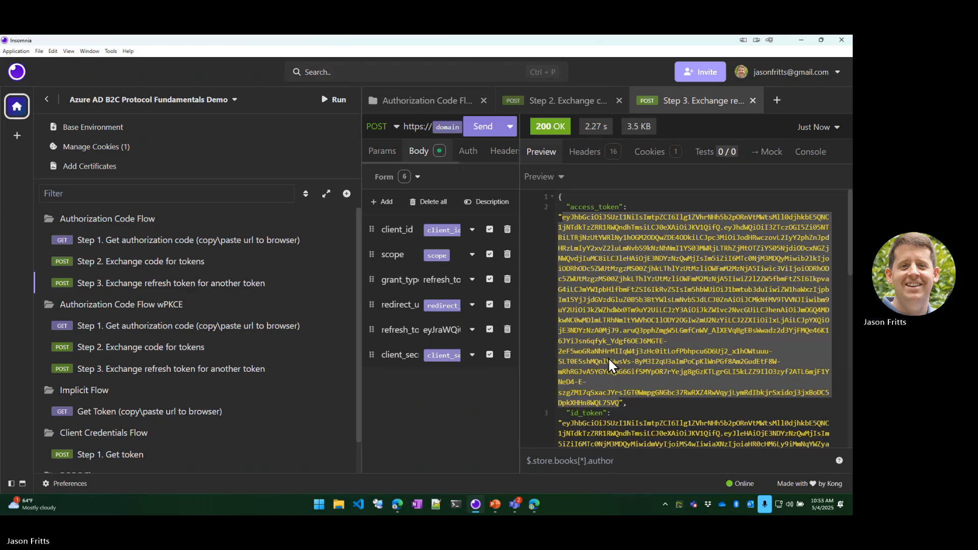
{"action": "scroll", "coordinate": [607, 357], "scroll_direction": "down", "scroll_amount": 2}
{"action": "scroll", "coordinate": [607, 357], "scroll_direction": "down", "scroll_amount": 5}
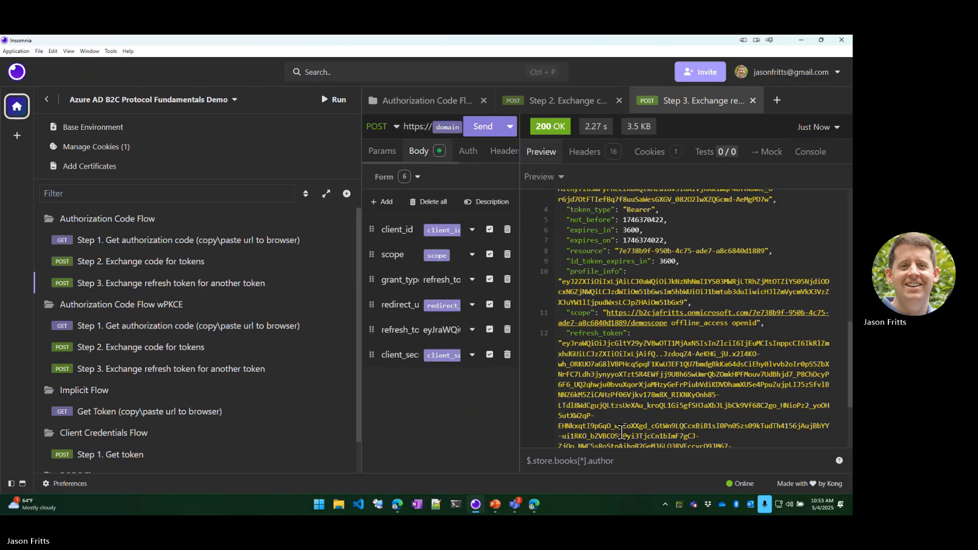
{"action": "scroll", "coordinate": [616, 357], "scroll_direction": "up", "scroll_amount": 7}
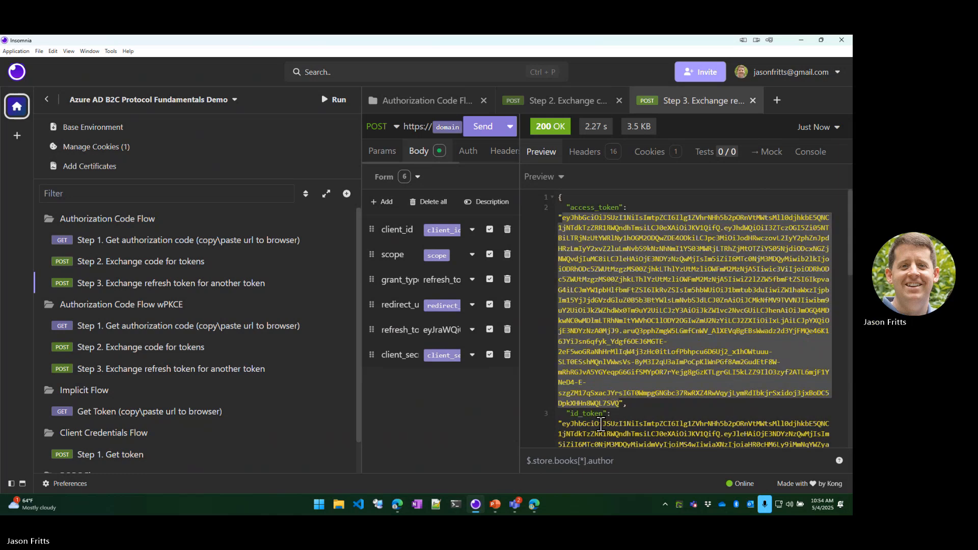
{"action": "left_click", "coordinate": [498, 510]}
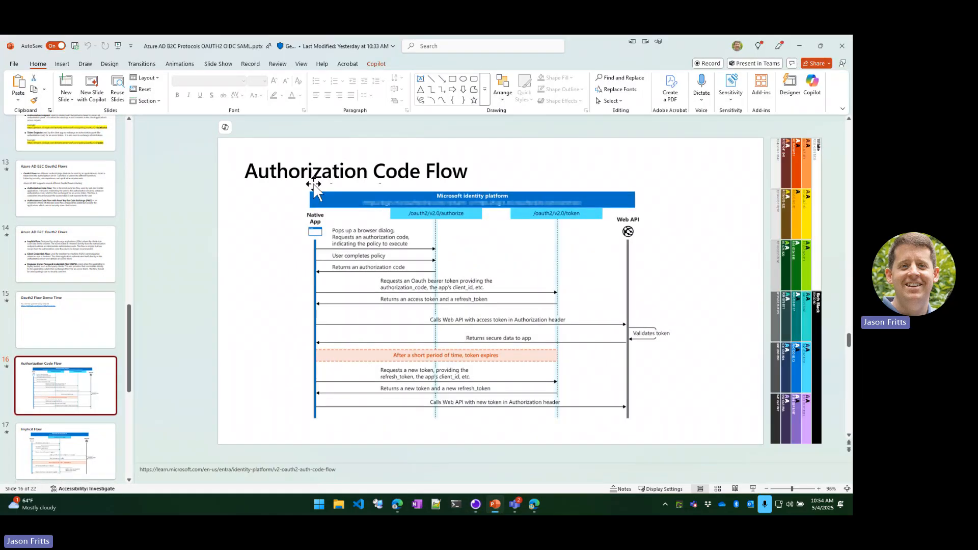